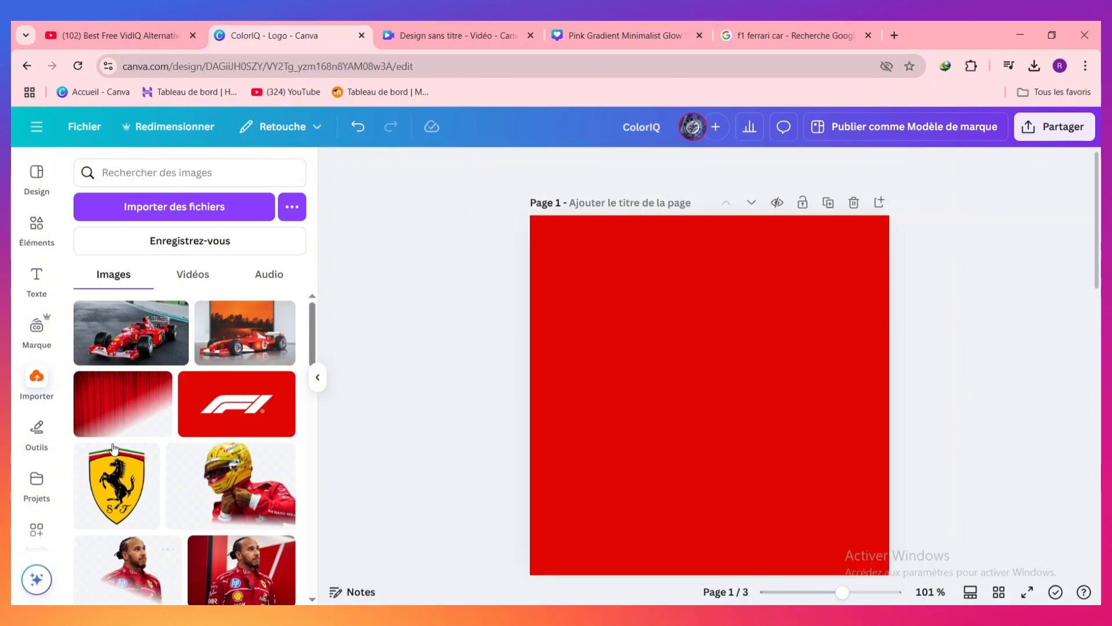
scroll(207, 440, "down", 3)
scroll(203, 429, "up", 3)
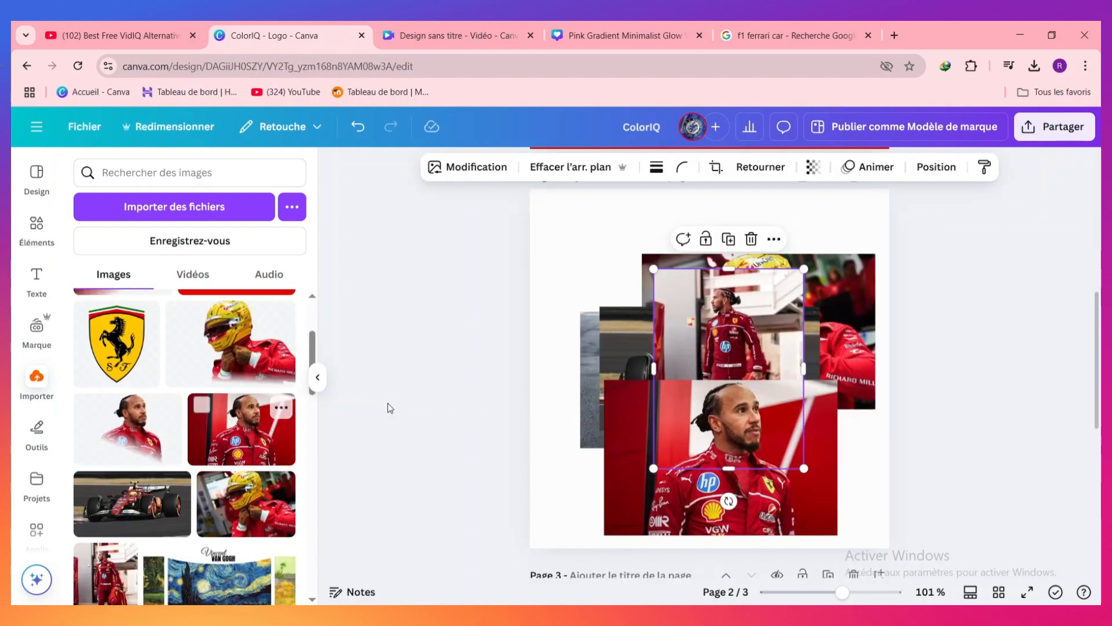
scroll(829, 322, "up", 1)
scroll(811, 336, "down", 1)
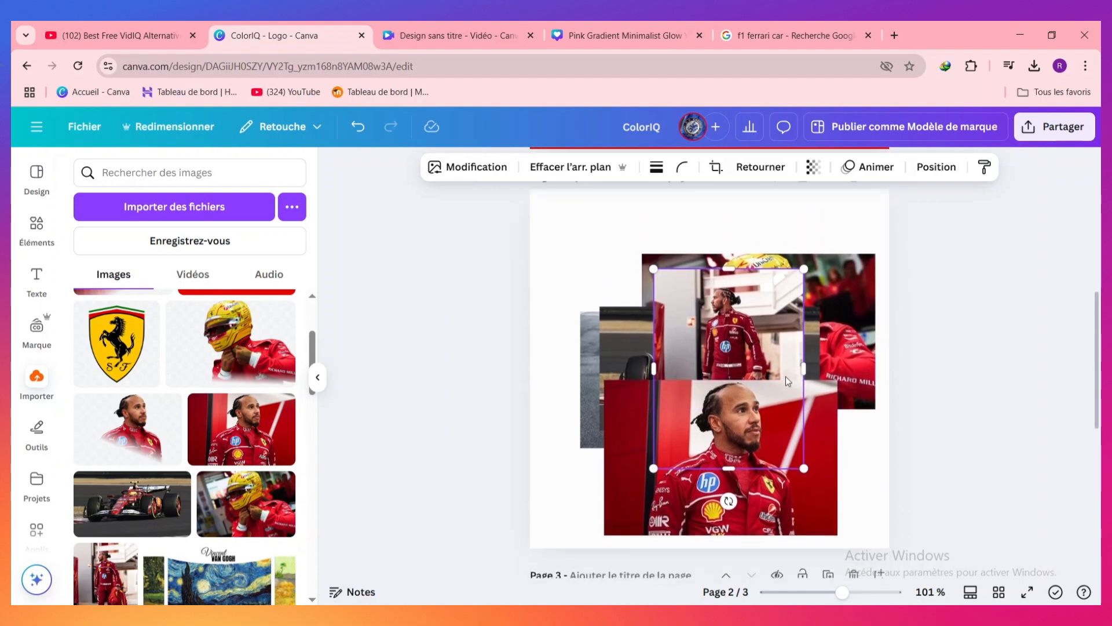
scroll(757, 397, "up", 5)
scroll(757, 397, "up", 5)
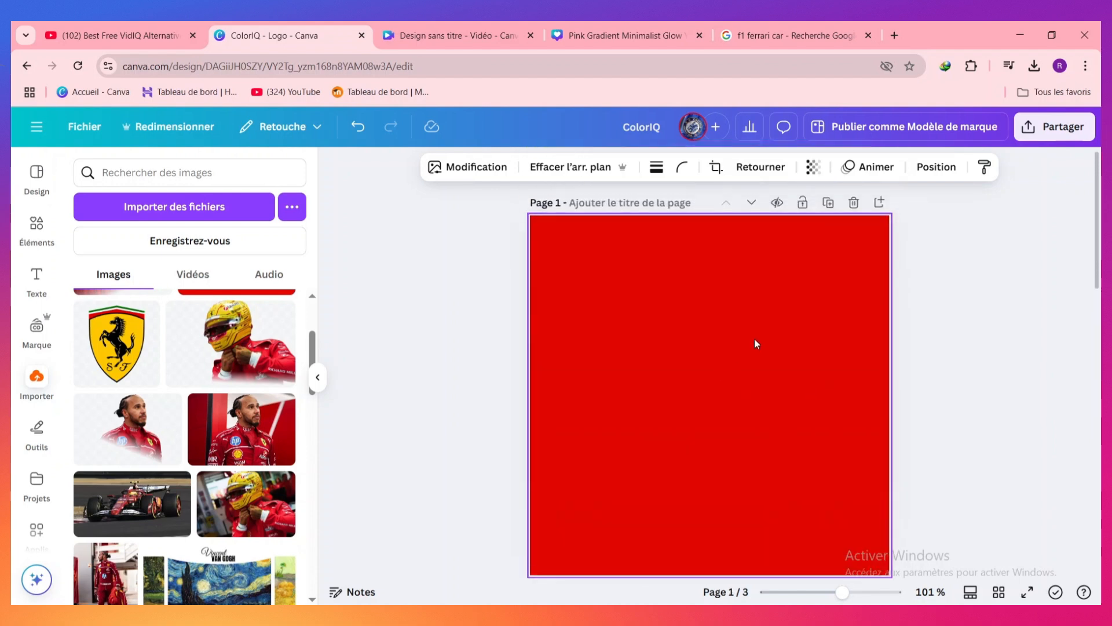
Step: Remove the background from the driver's portrait photo on page 2
left_click(795, 308)
left_click(678, 167)
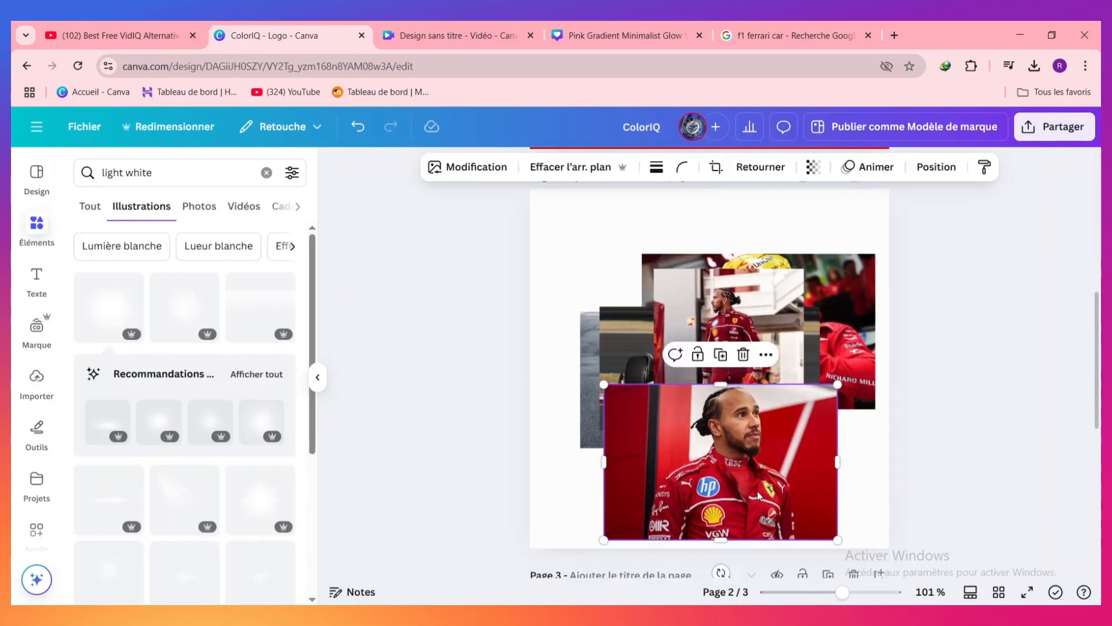
left_click(575, 176)
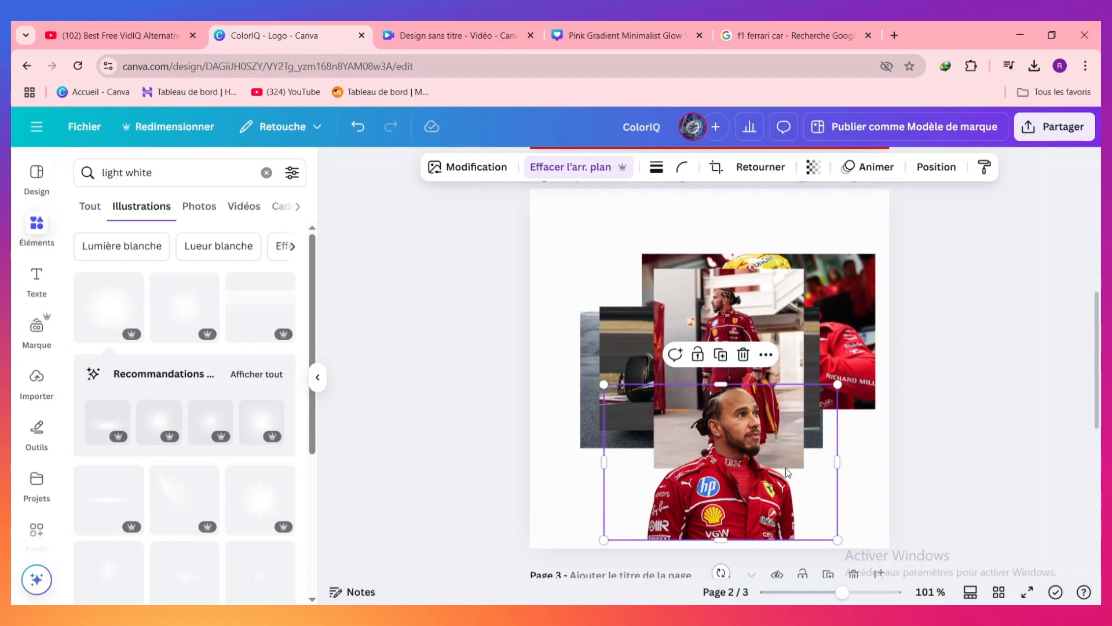
Step: Move the driver portrait cutout from page 2 to the centre of red page 1 and enlarge it
scroll(788, 472, "up", 2)
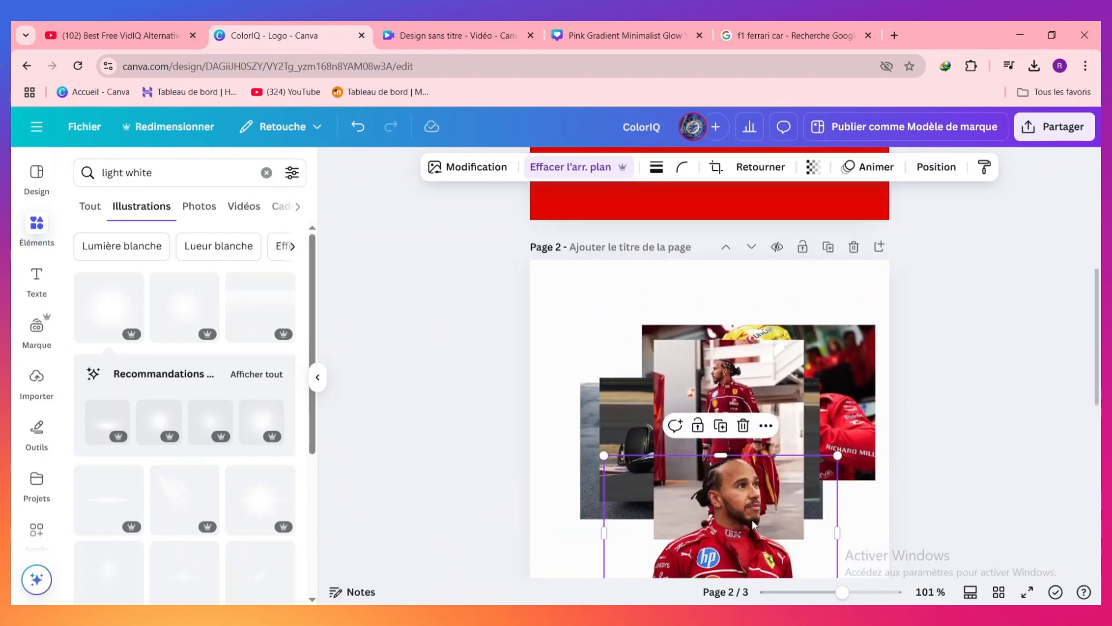
left_click_drag(753, 524, 721, 335)
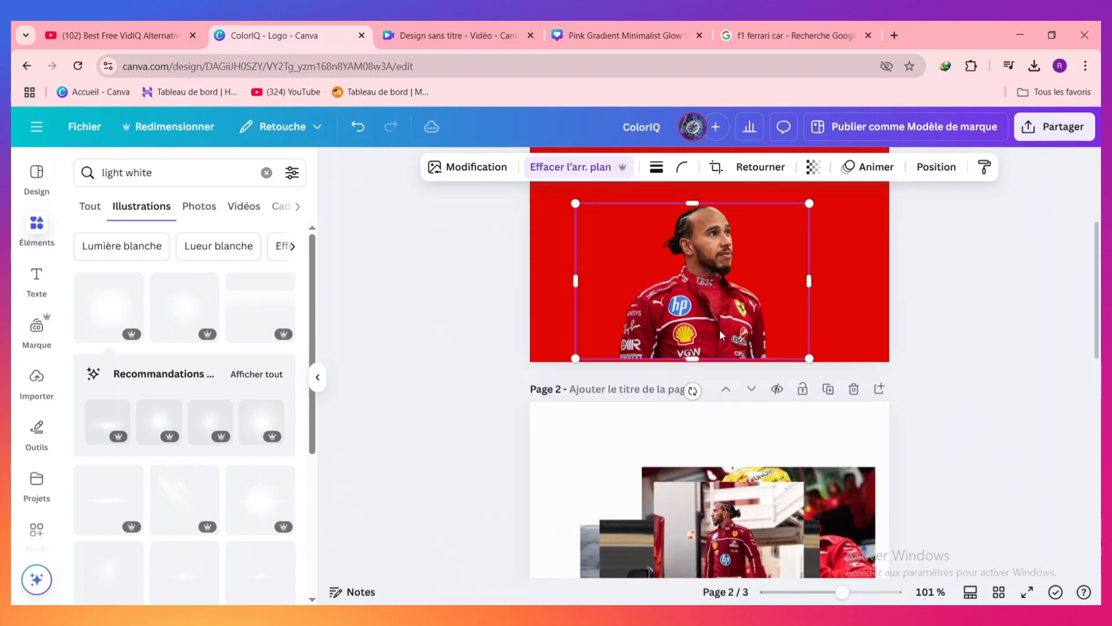
scroll(719, 334, "up", 2)
left_click_drag(701, 406, 705, 307)
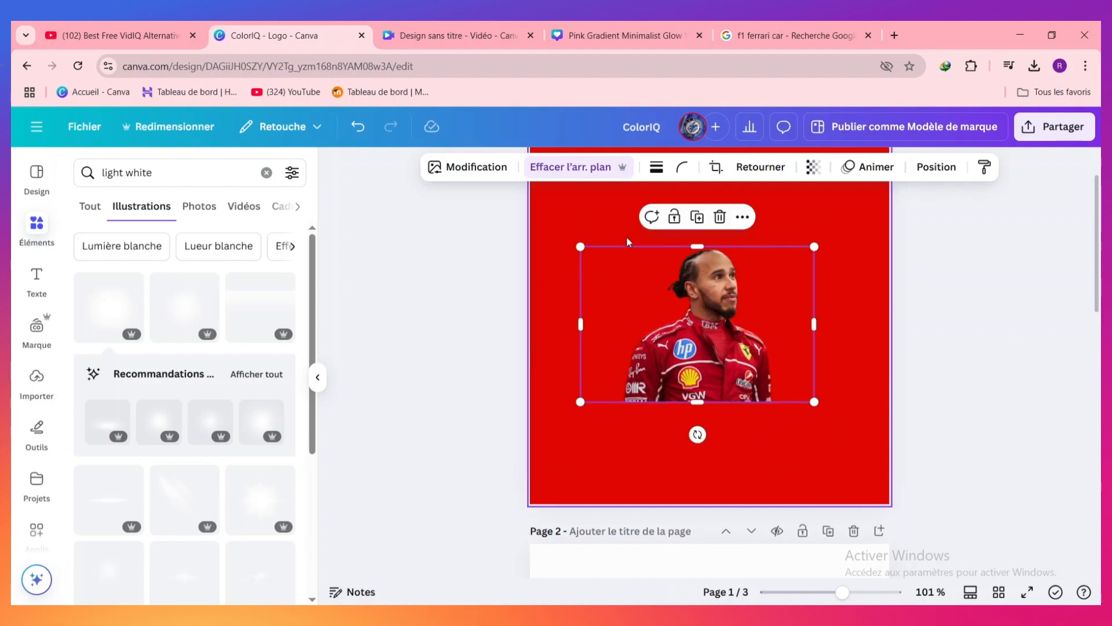
left_click(576, 251)
left_click(584, 253)
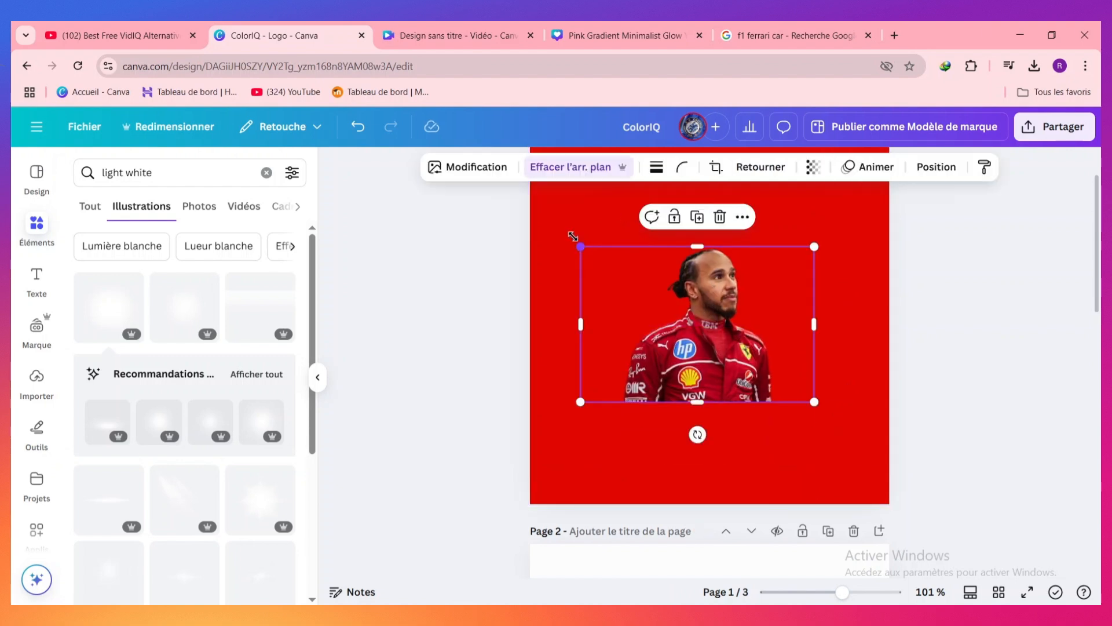
left_click_drag(580, 245, 541, 220)
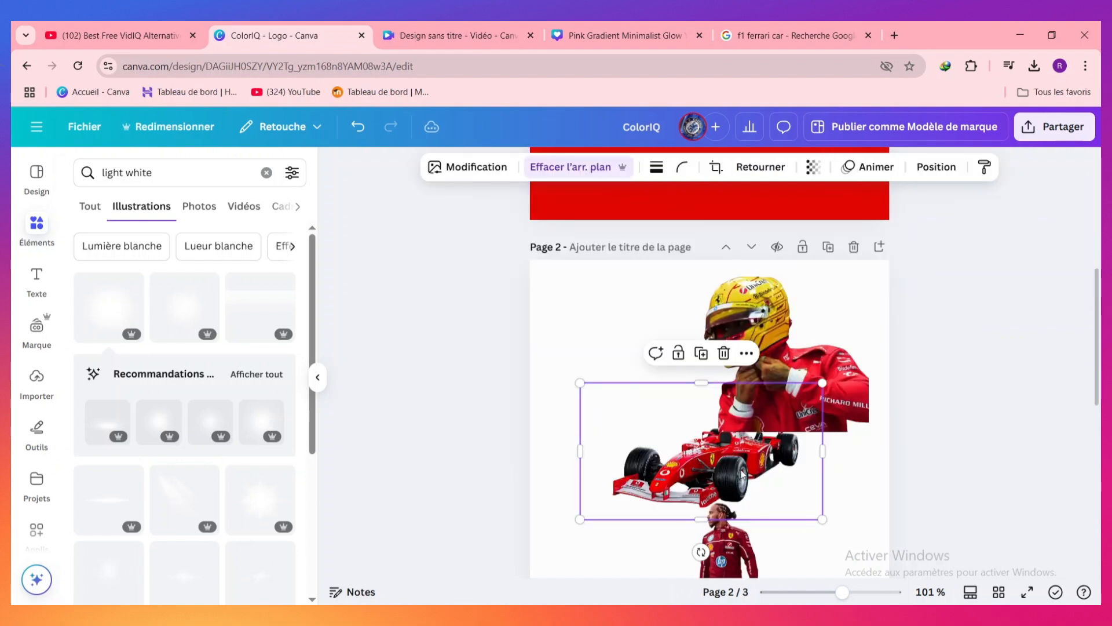
Step: Move the red race car cutout onto page 1, enlarge it to about 525 by 295, and place it across the portrait's lower part
left_click_drag(742, 474, 719, 478)
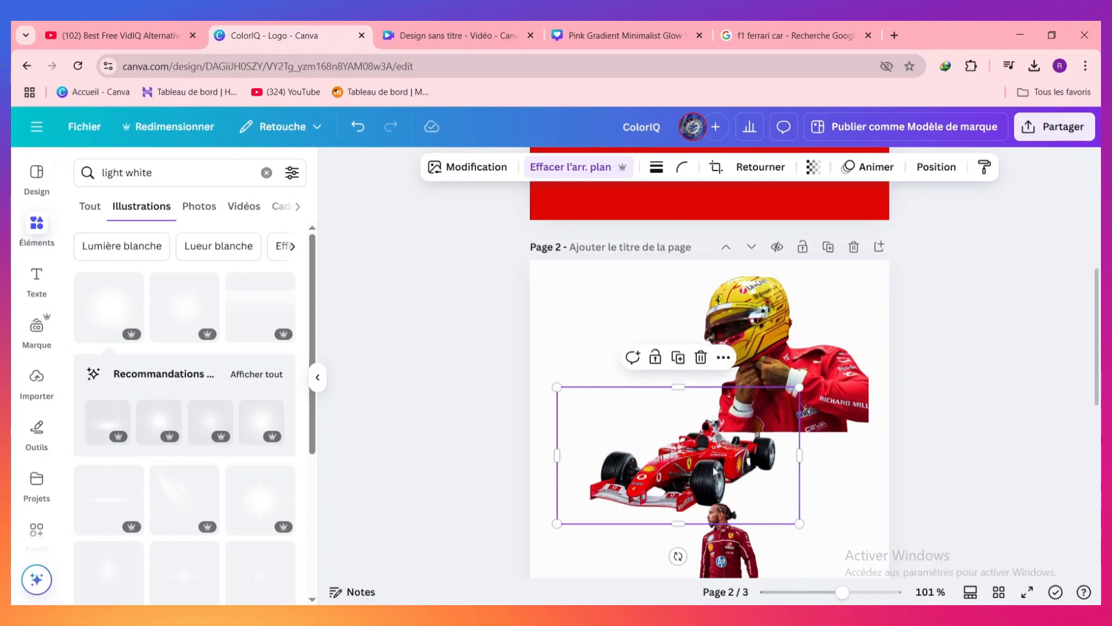
left_click_drag(715, 472, 722, 402)
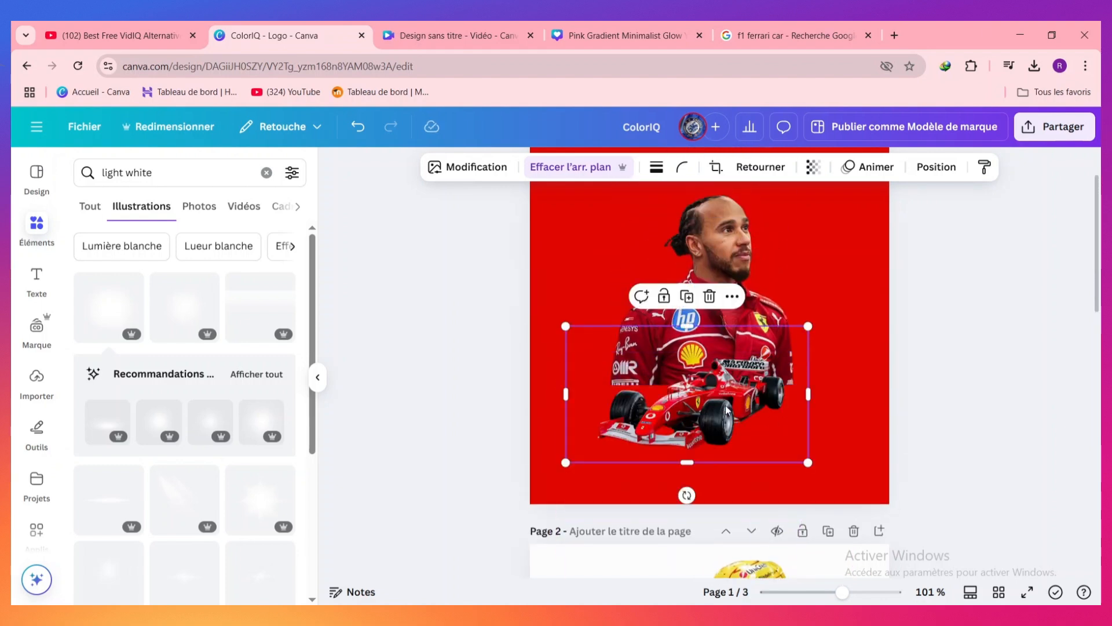
left_click_drag(820, 472, 906, 514)
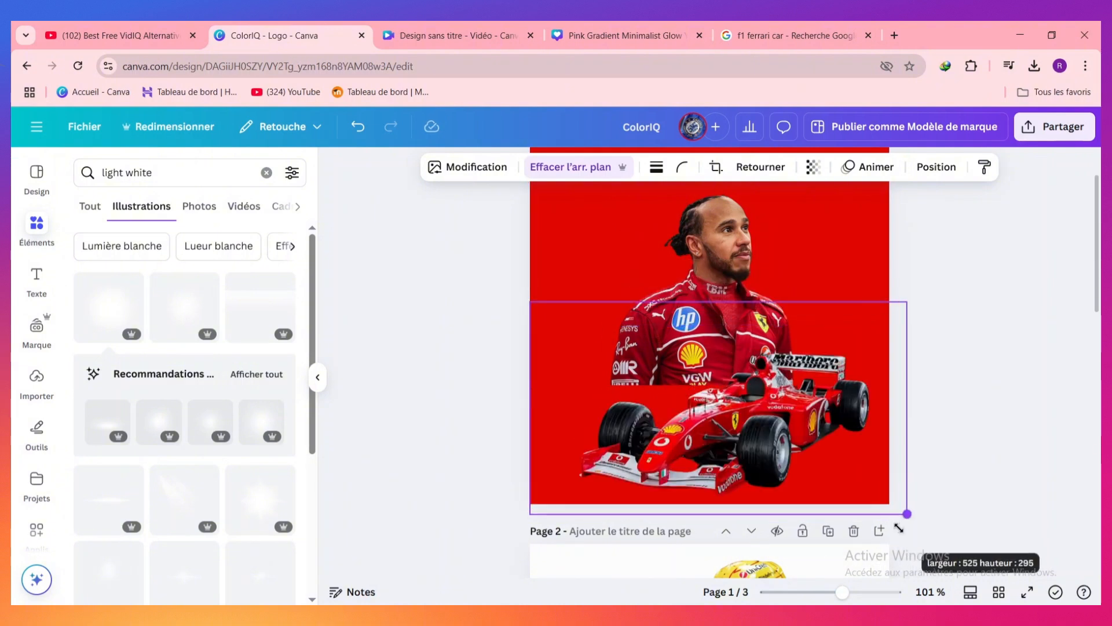
left_click_drag(811, 427, 759, 403)
left_click_drag(751, 362, 746, 361)
left_click(1039, 367)
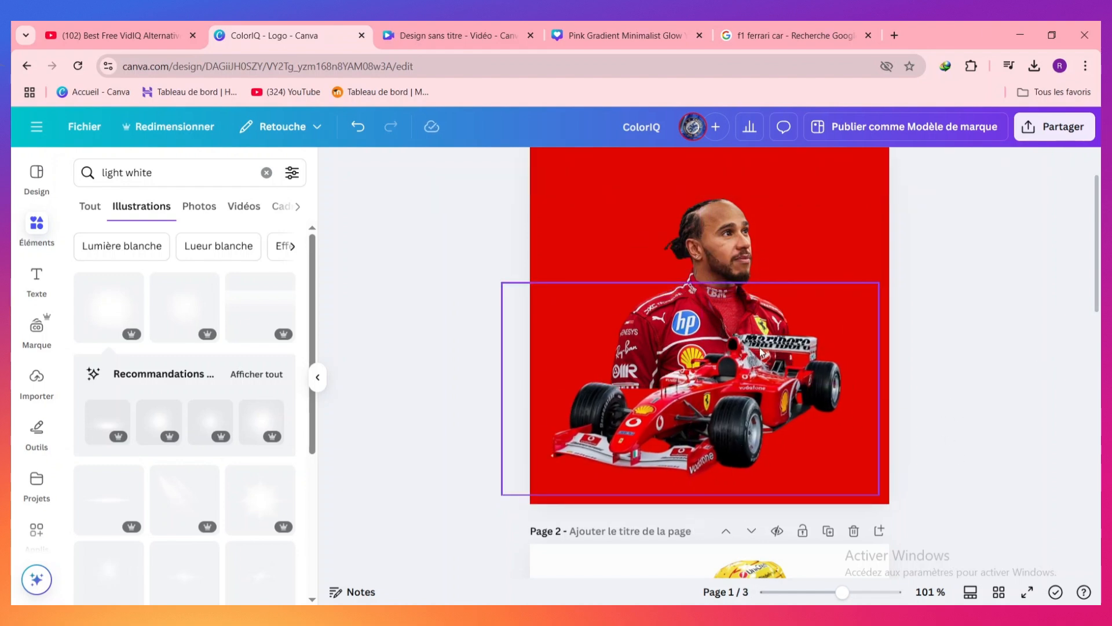
Step: Fade the portrait's lower-left part with the Image Blender app, using a linear blend at intensity 0
left_click(723, 260)
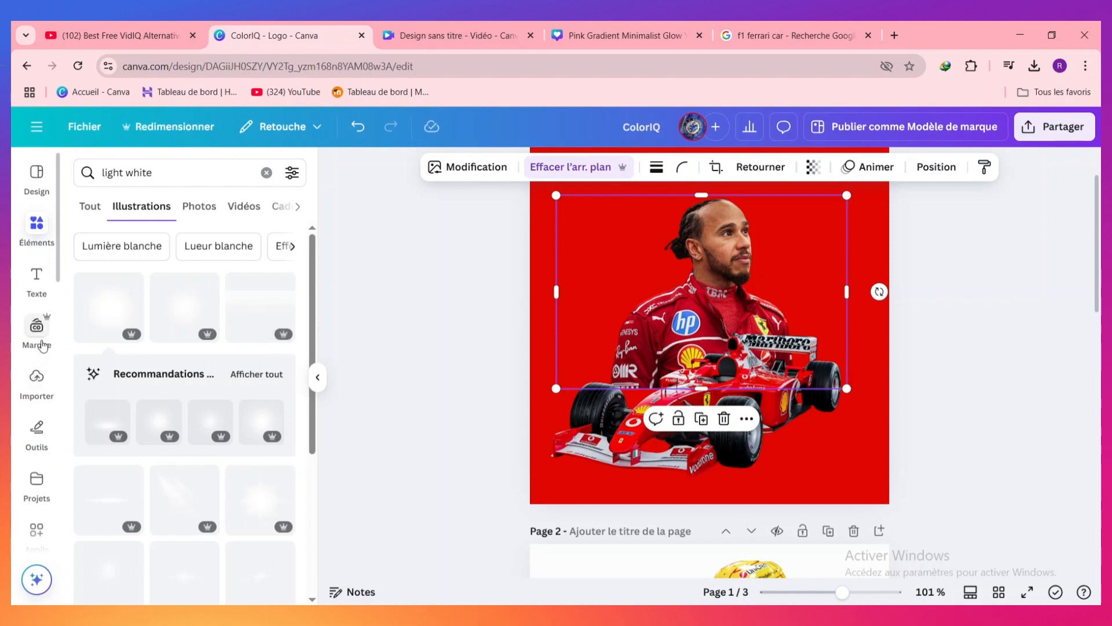
scroll(37, 348, "down", 5)
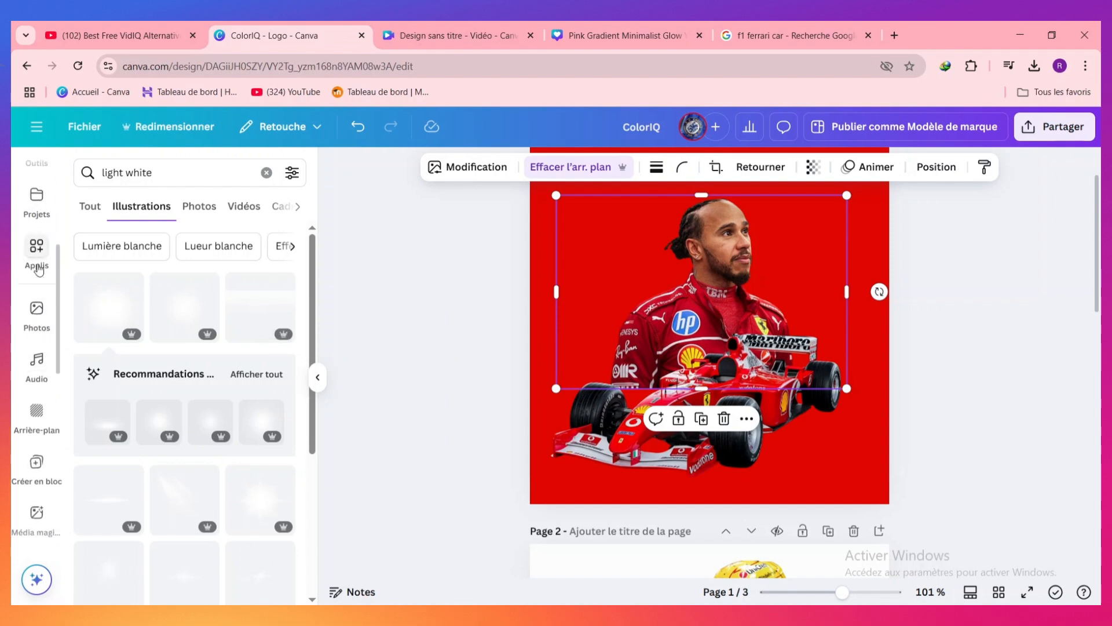
left_click(31, 252)
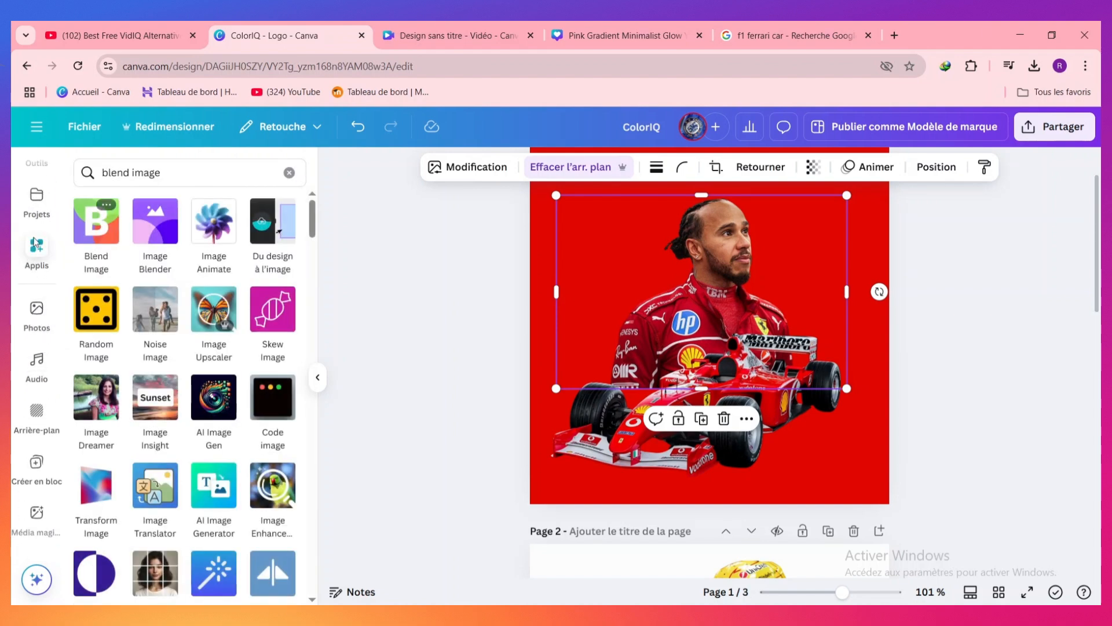
left_click(160, 237)
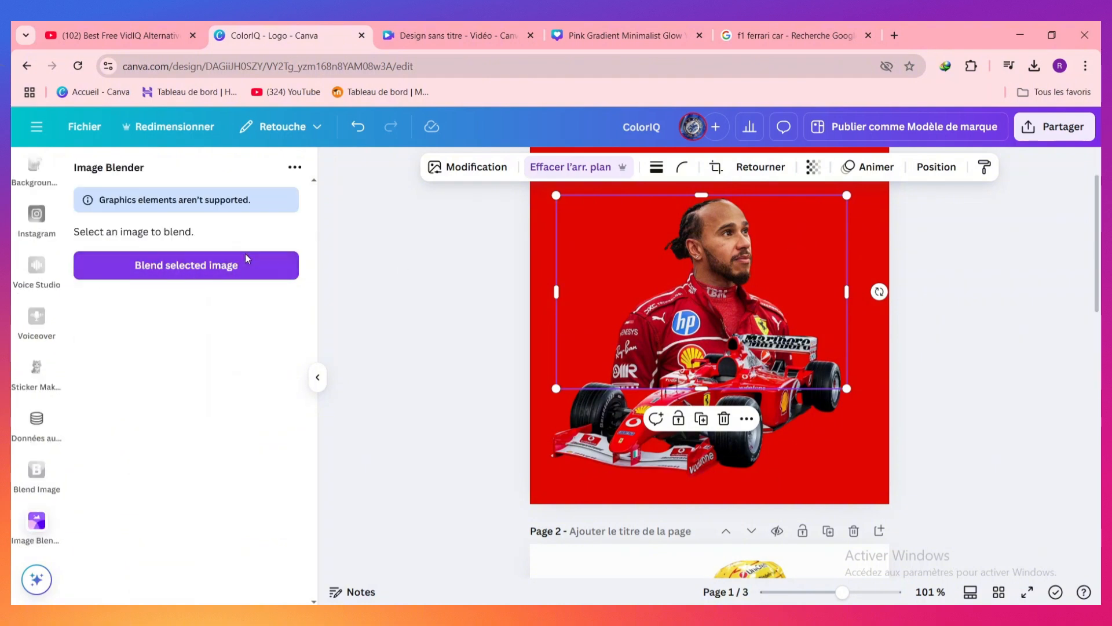
left_click(215, 265)
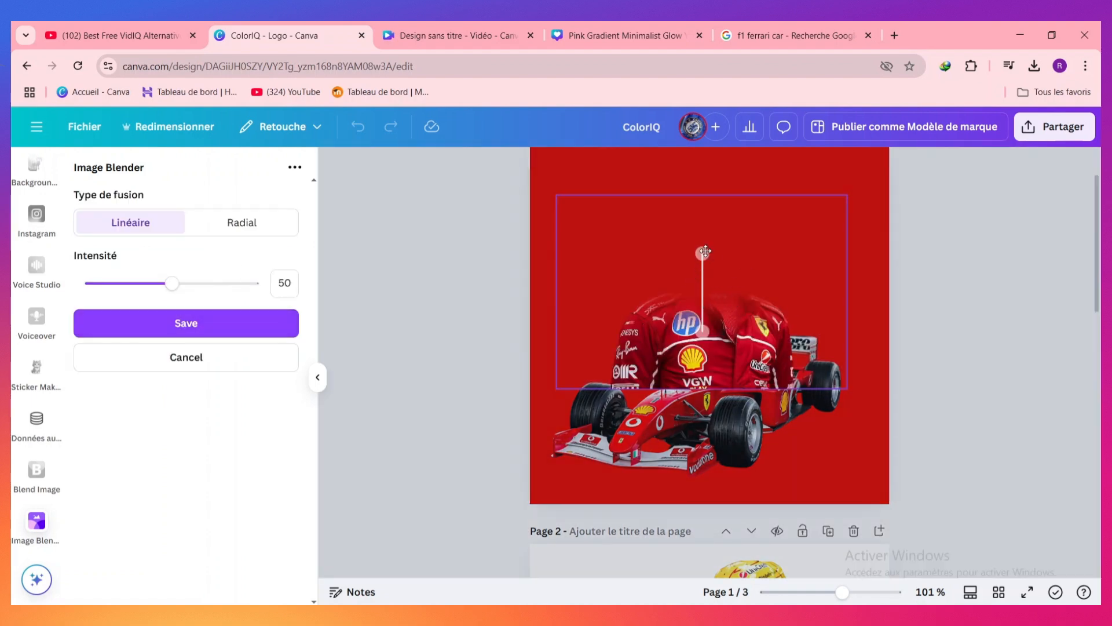
left_click_drag(705, 252, 672, 326)
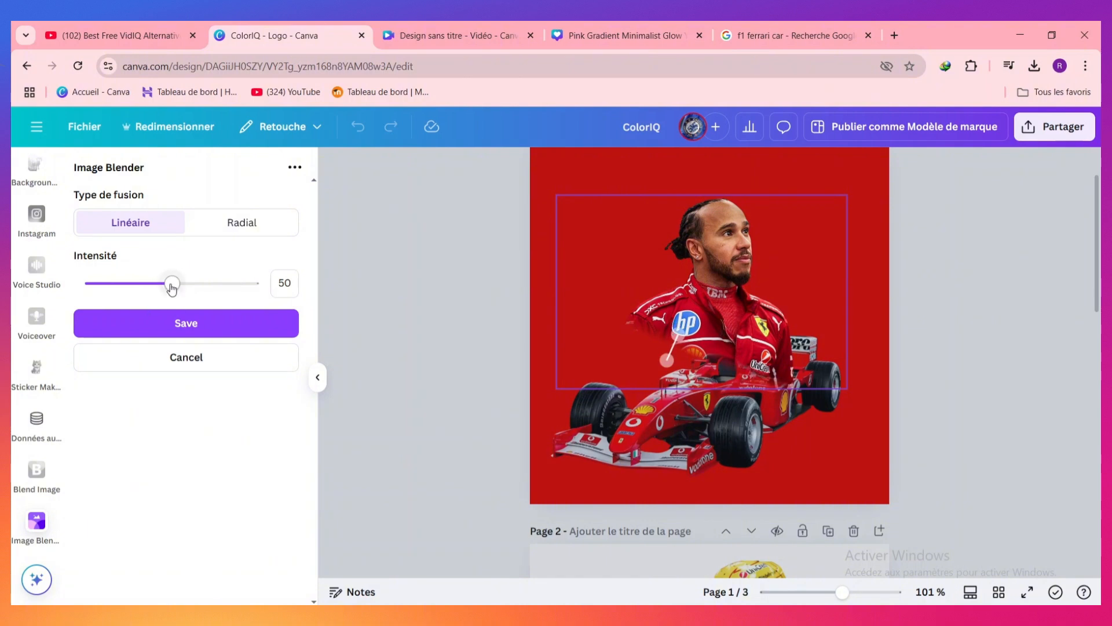
left_click_drag(171, 287, 82, 282)
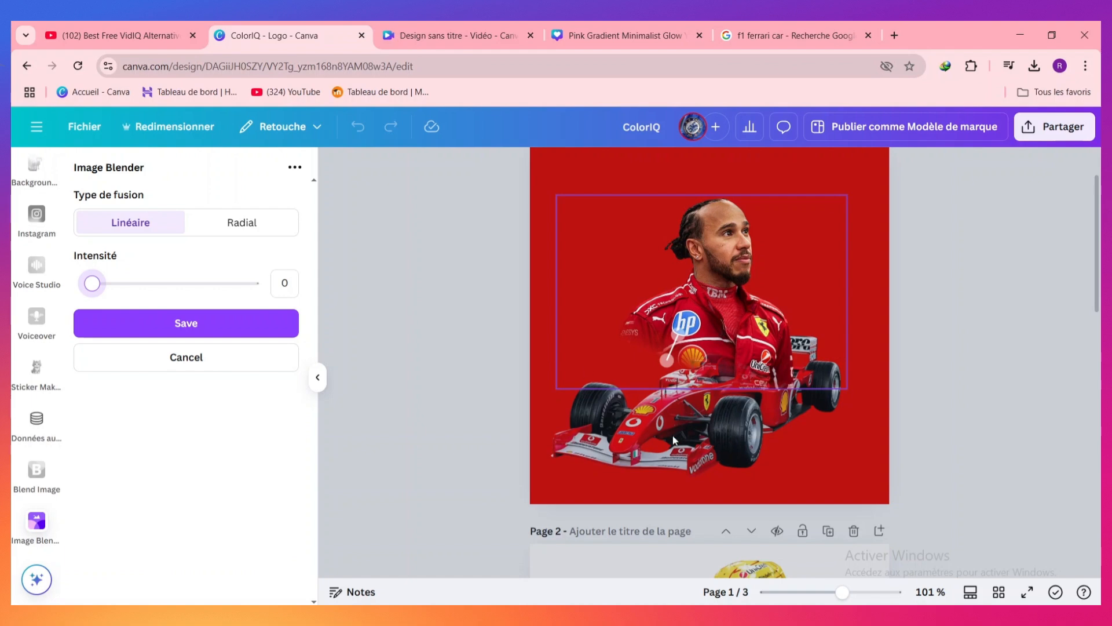
Step: Check the layer-order options for the race car cutout on page 1
left_click(714, 456)
left_click(760, 392)
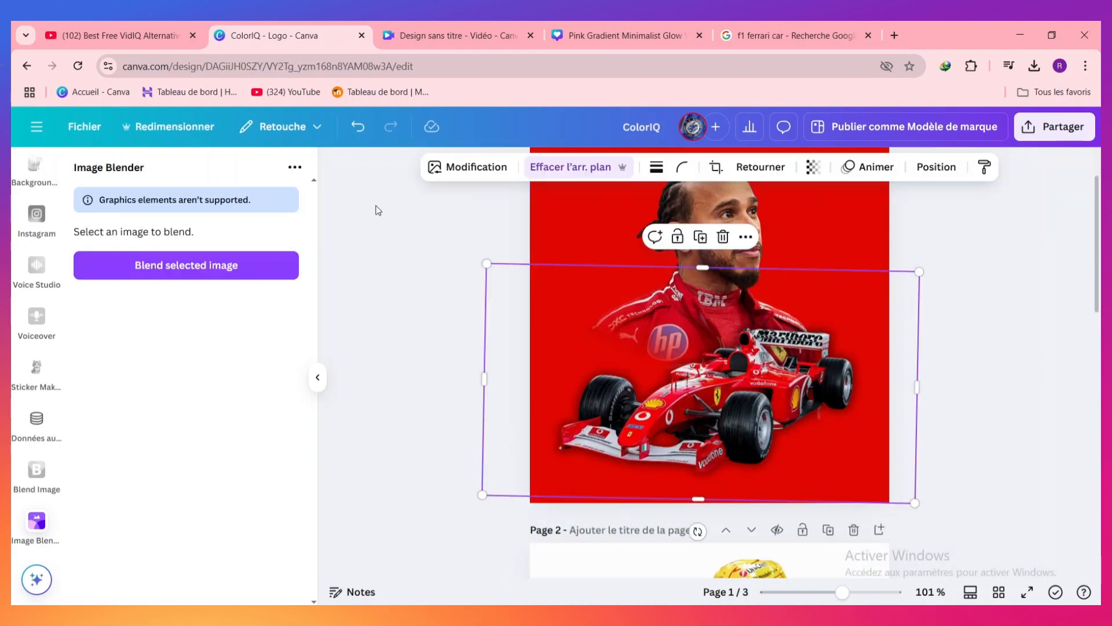
right_click(779, 368)
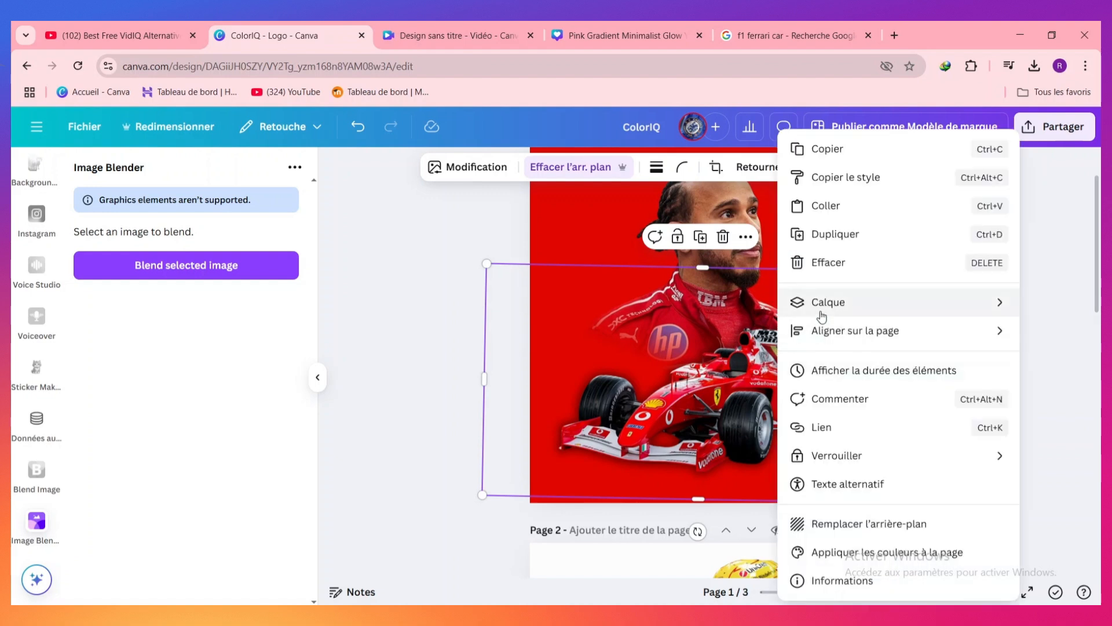
mouse_move(839, 309)
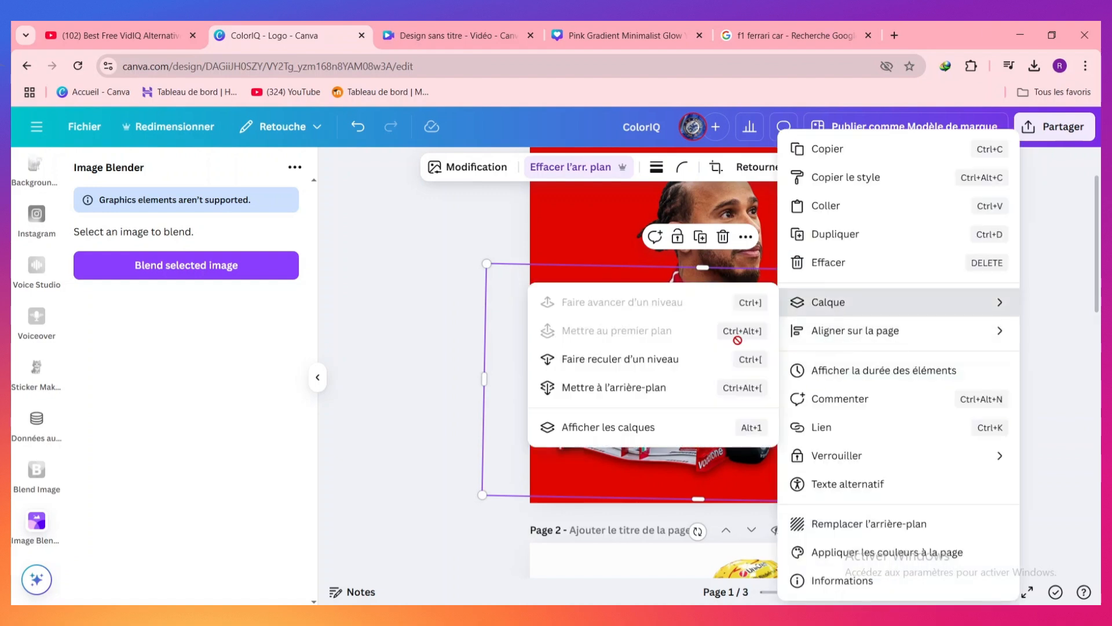
left_click(729, 373)
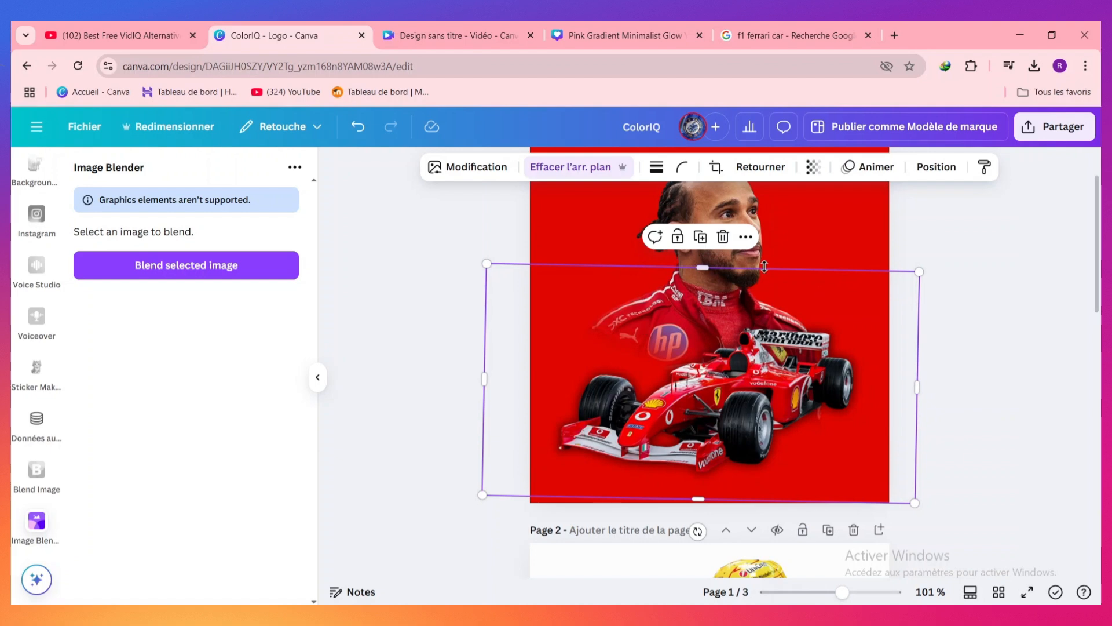
scroll(772, 334, "up", 1)
scroll(833, 374, "down", 1)
left_click(1036, 338)
Step: Move the standing driver cutout from page 2 to the left side of page 1 and send it back one level
scroll(904, 427, "down", 6)
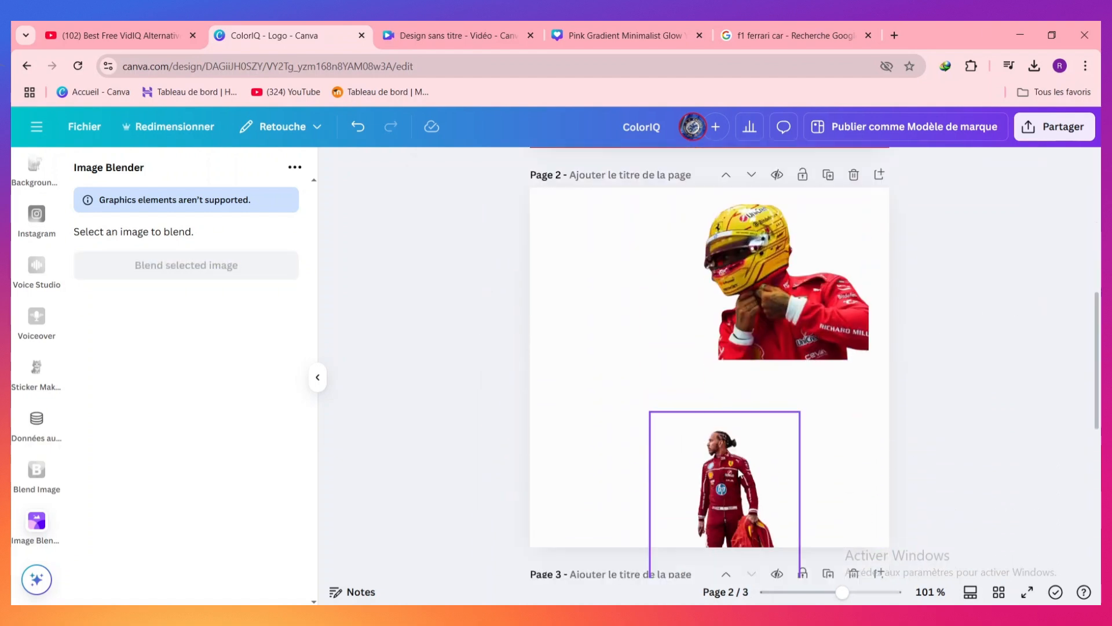
left_click_drag(747, 450, 634, 405)
scroll(725, 418, "up", 7)
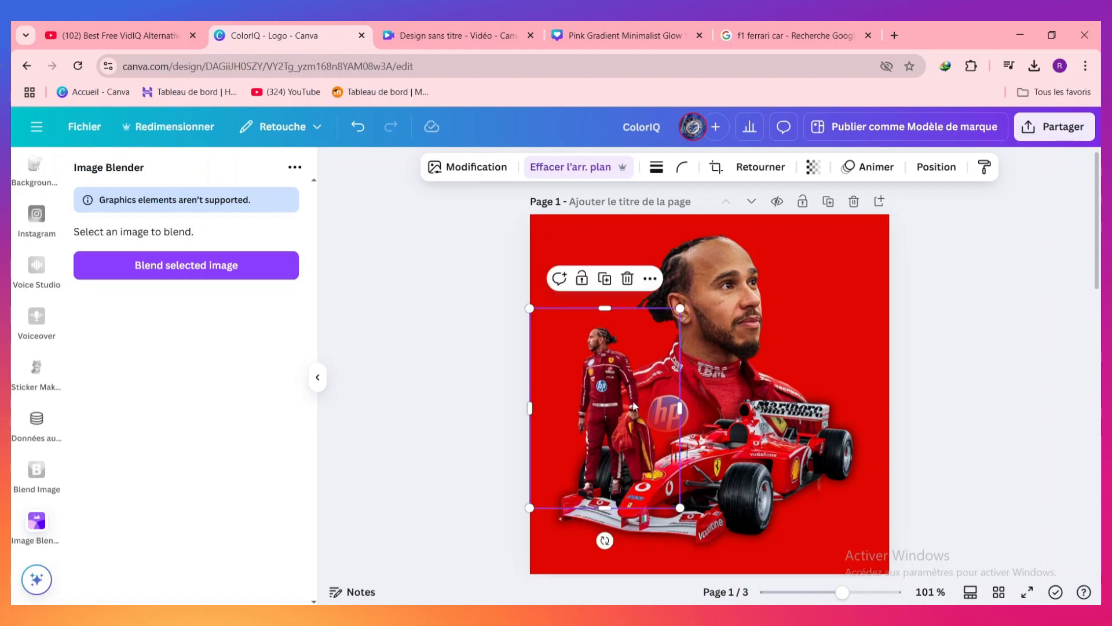
right_click(609, 385)
mouse_move(692, 305)
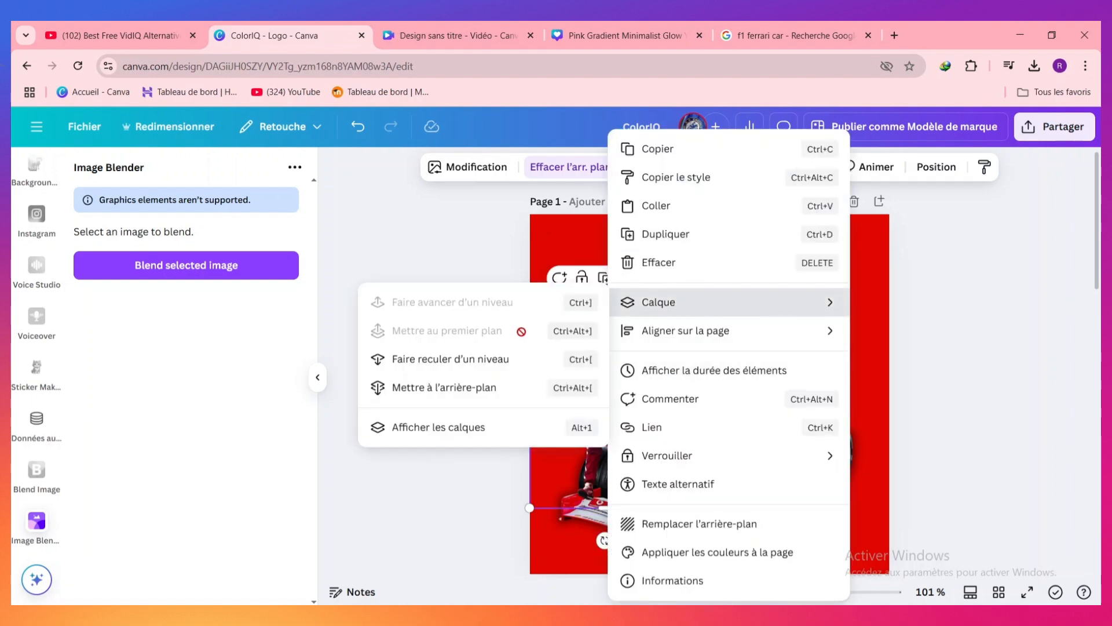
left_click(535, 360)
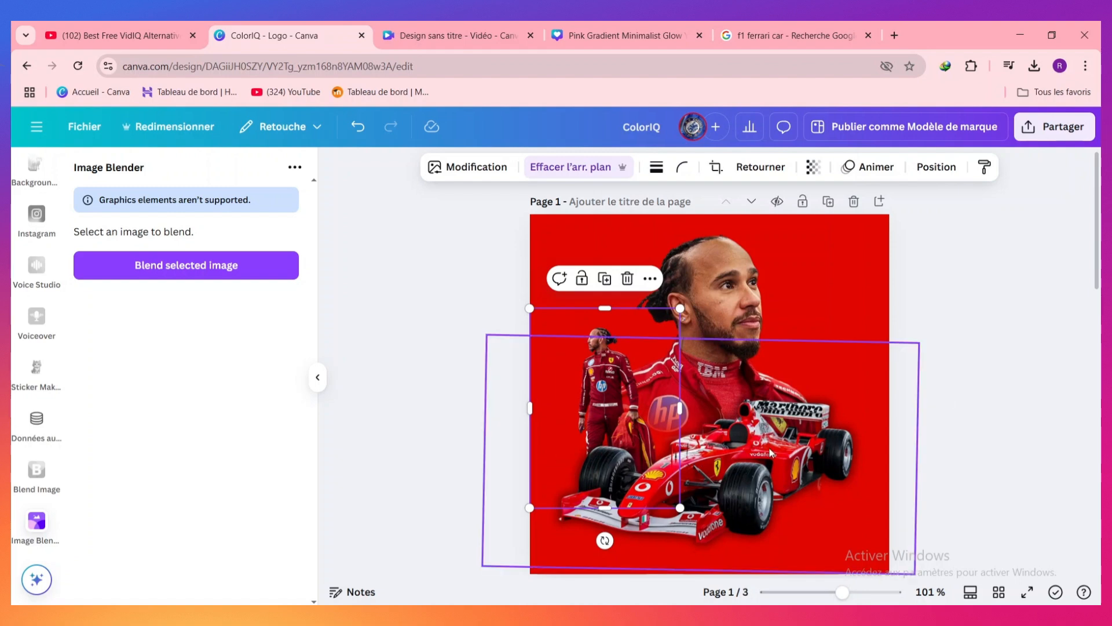
Step: Move the helmeted driver cutout from page 2 to the right side of page 1, beside the large portrait
scroll(739, 435, "down", 5)
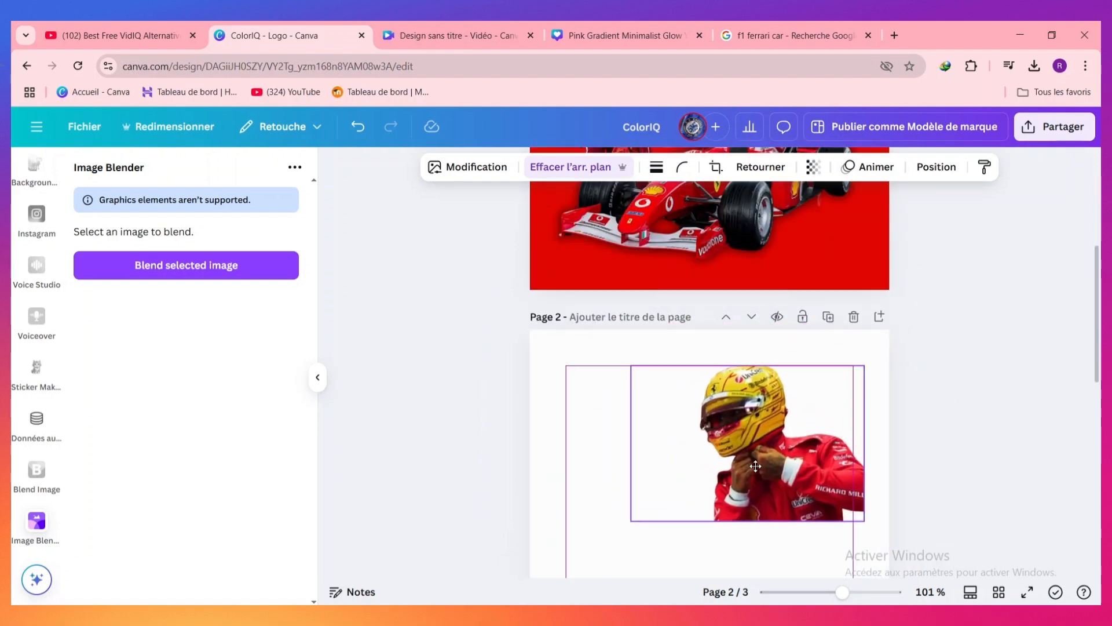
scroll(764, 456, "up", 5)
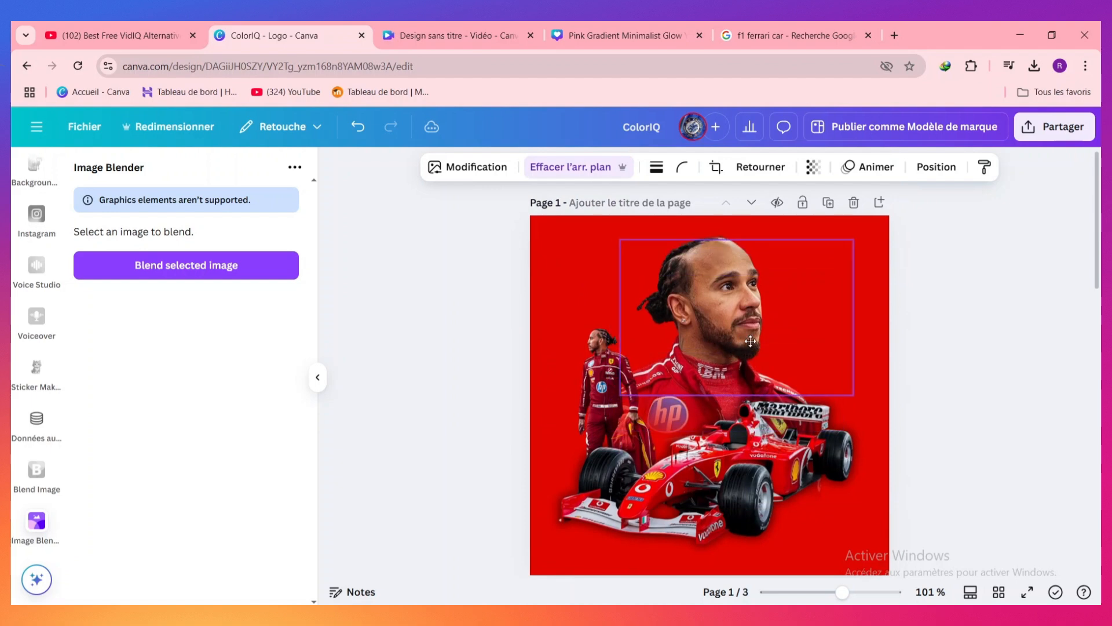
left_click_drag(768, 350, 804, 326)
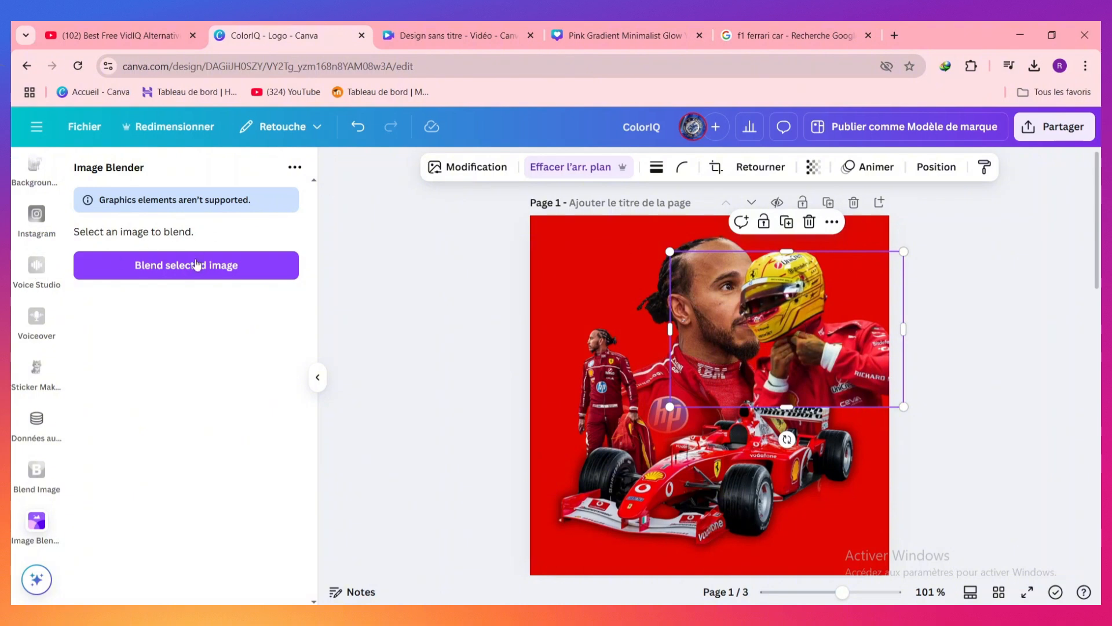
Step: Fade the lower edge of the helmeted driver cutout with the Image Blender app, using a linear blend at intensity 0
left_click(174, 274)
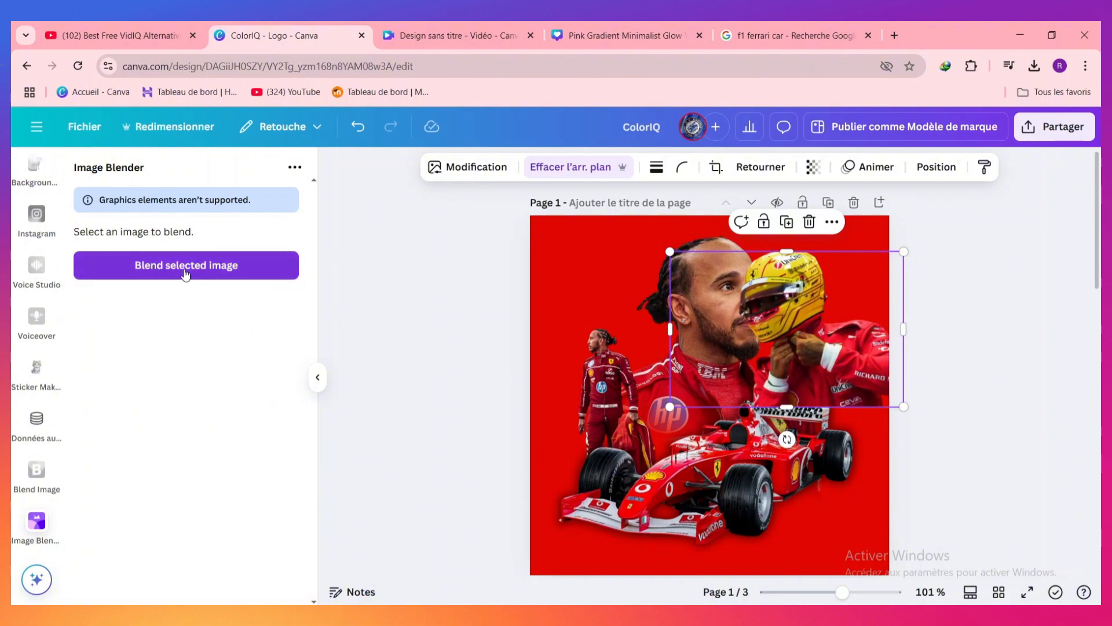
left_click(188, 271)
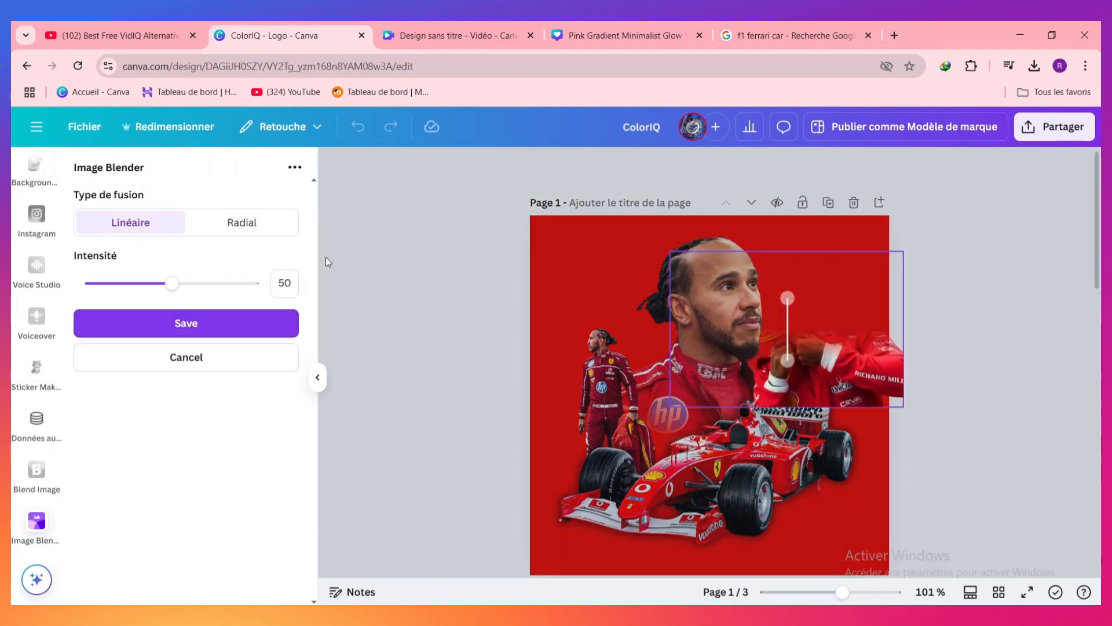
left_click_drag(785, 298, 783, 359)
left_click_drag(172, 283, 83, 292)
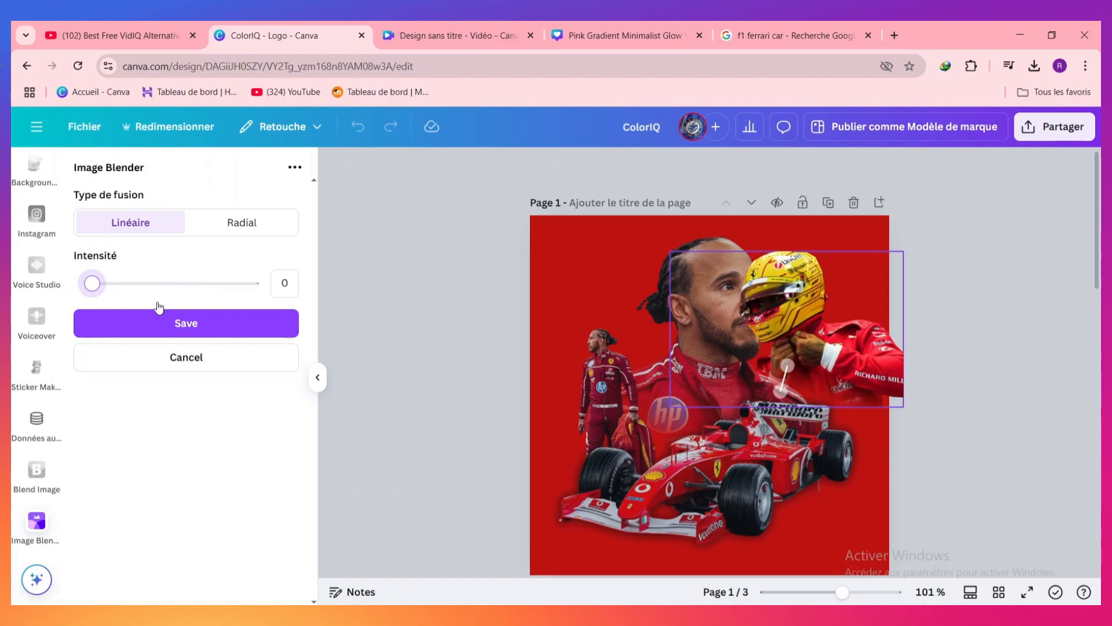
left_click(202, 325)
Step: Shrink and tilt the faded helmeted driver cutout beside the large portrait and adjust its layer order to sit behind it
left_click_drag(668, 238, 710, 293)
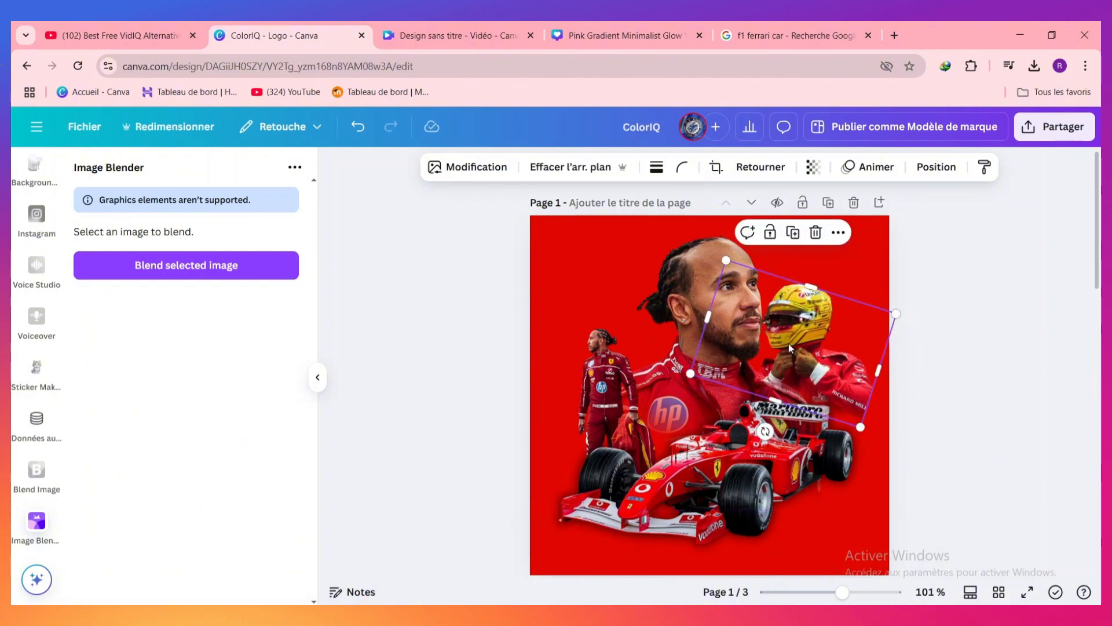
right_click(790, 347)
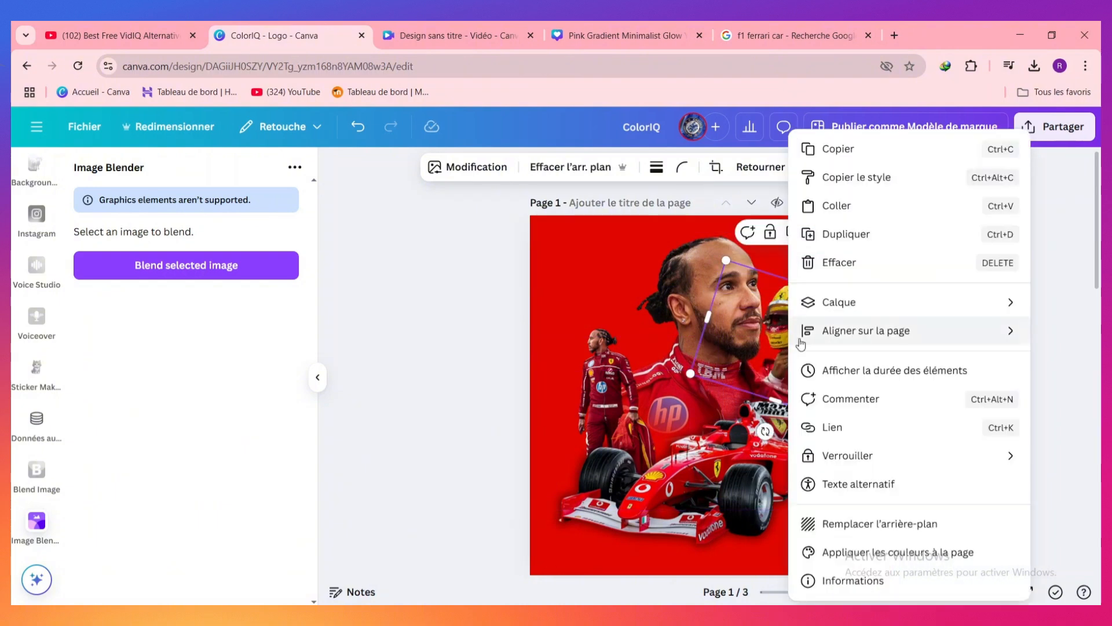
mouse_move(843, 302)
left_click(686, 368)
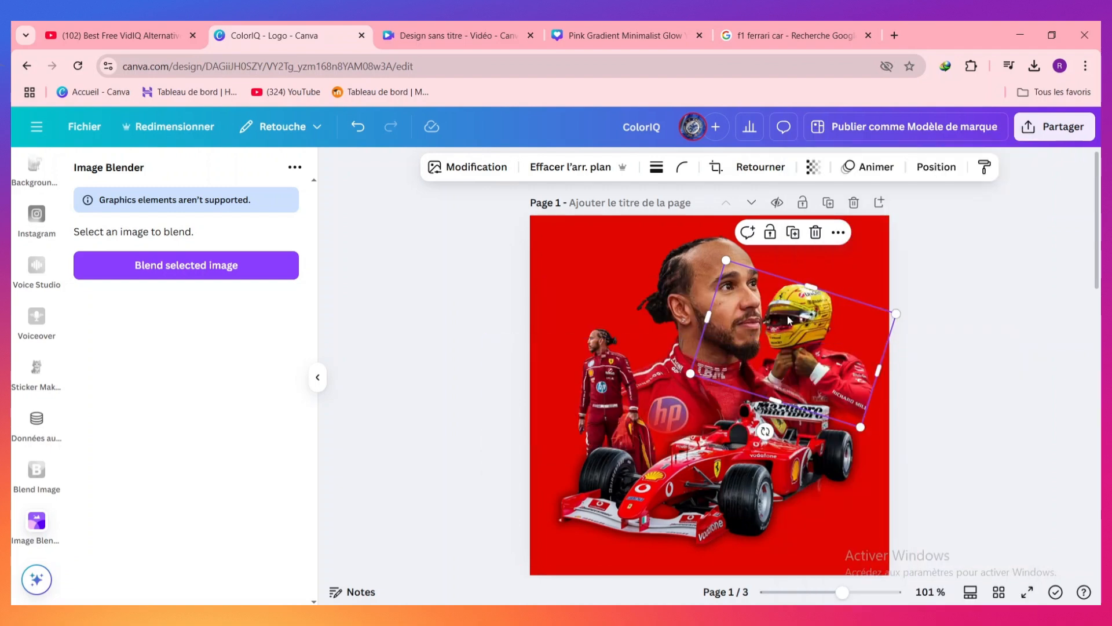
left_click(1036, 368)
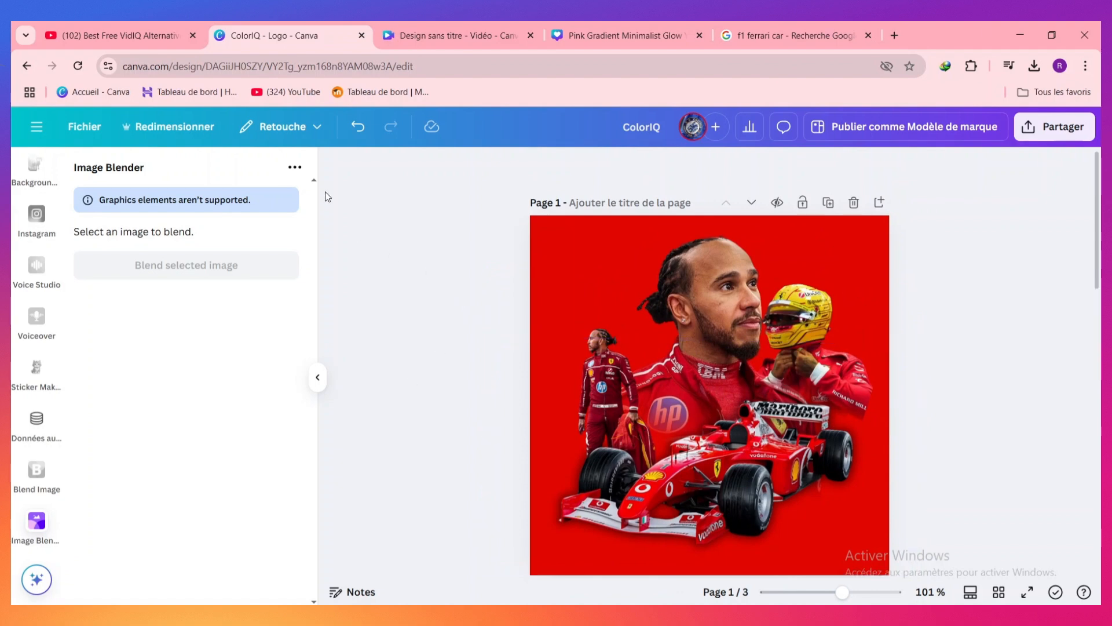
Step: Search the photo elements for "rideau rouge" and place the plain red curtain photo over the upper-left part of page 1
scroll(35, 284, "up", 6)
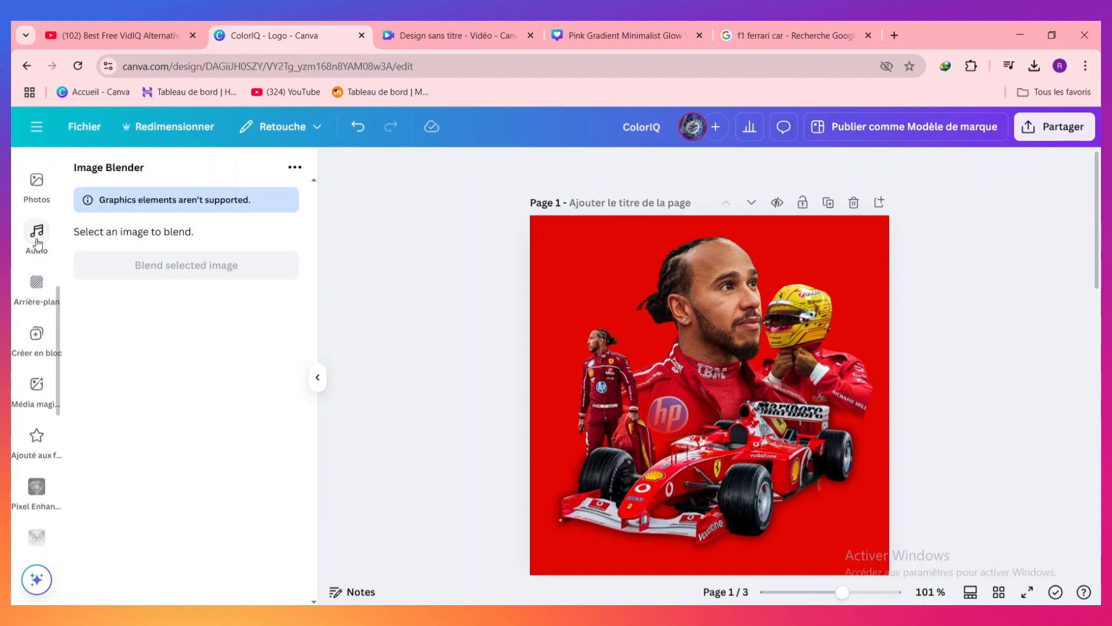
scroll(36, 242, "up", 5)
left_click(36, 226)
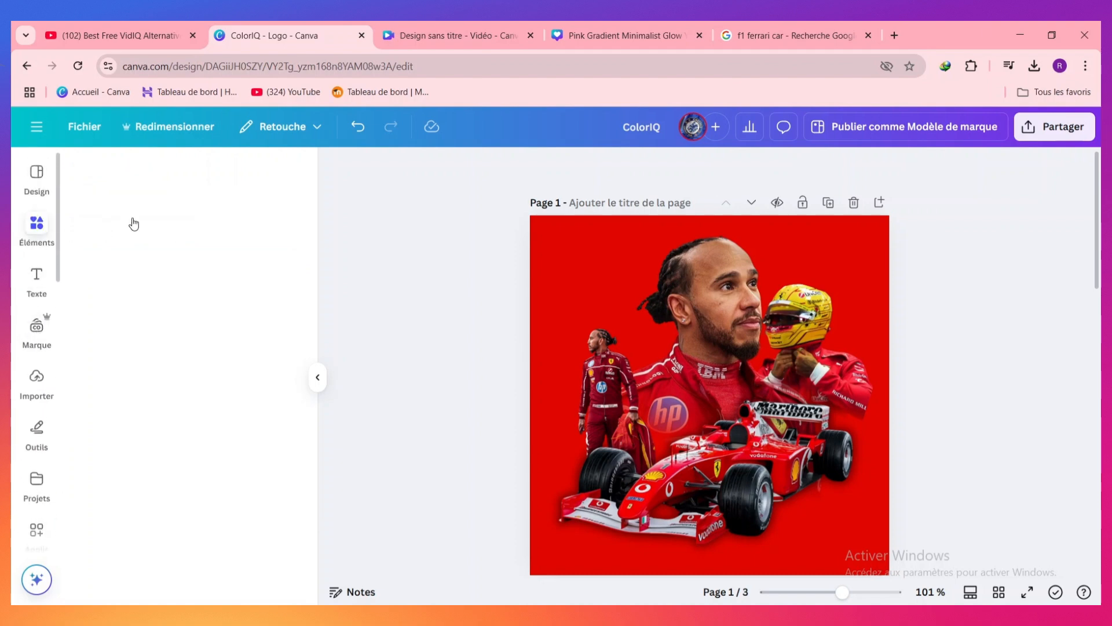
double_click(168, 173)
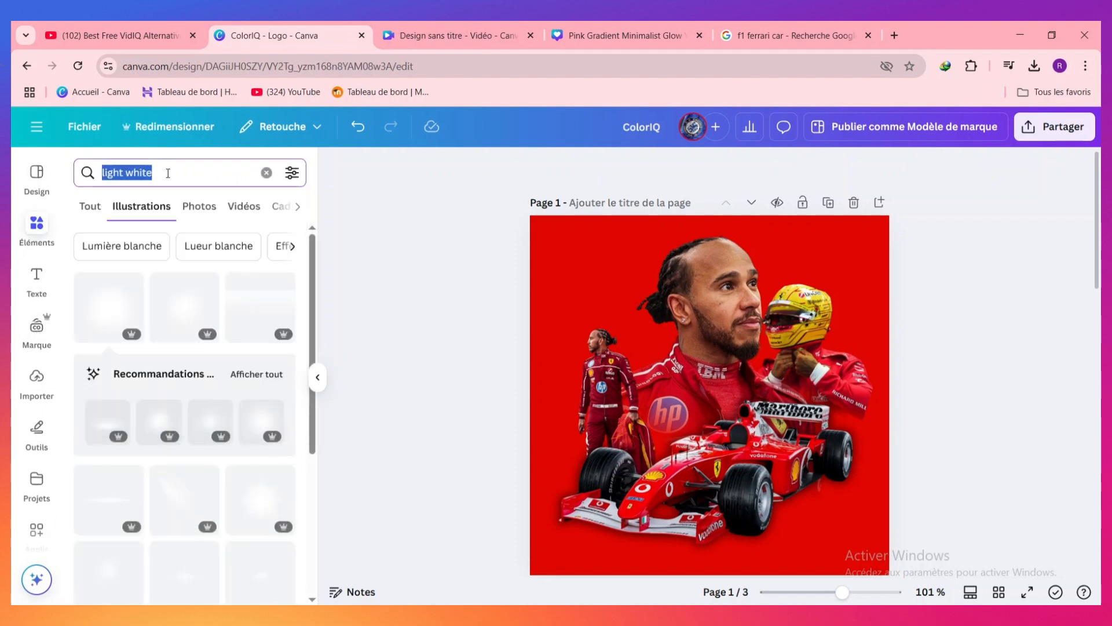
key("BackSpace")
left_click(162, 350)
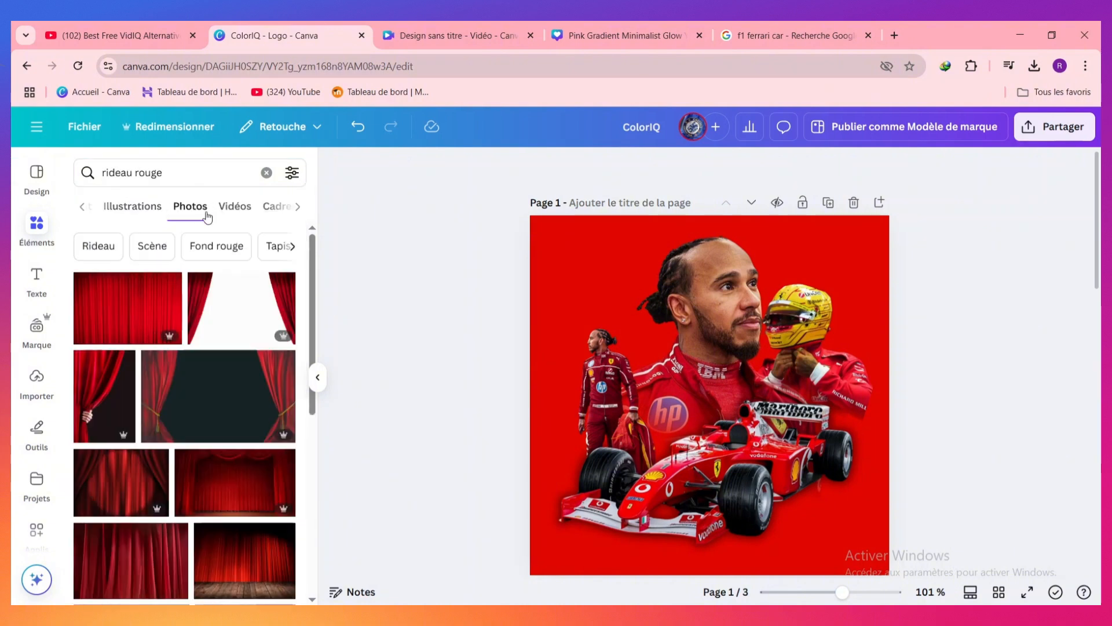
left_click(138, 315)
left_click_drag(602, 303, 522, 239)
Step: Fade the curtain photo diagonally toward its lower-right corner with the Image Blender app, using a linear blend at intensity 0
scroll(39, 345, "down", 3)
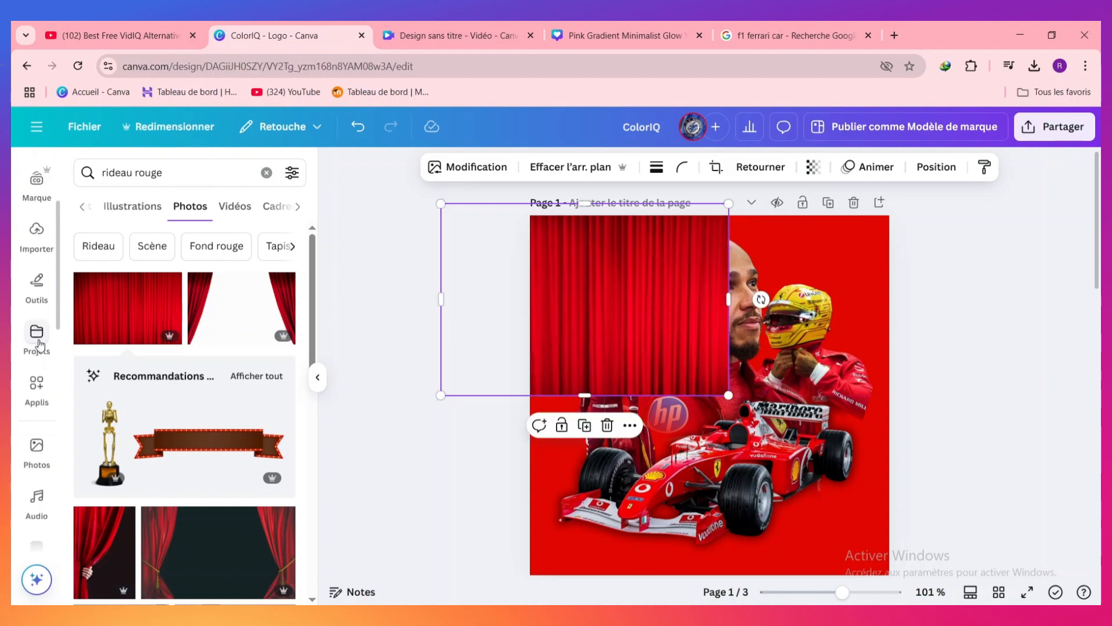
scroll(39, 345, "down", 3)
left_click(58, 253)
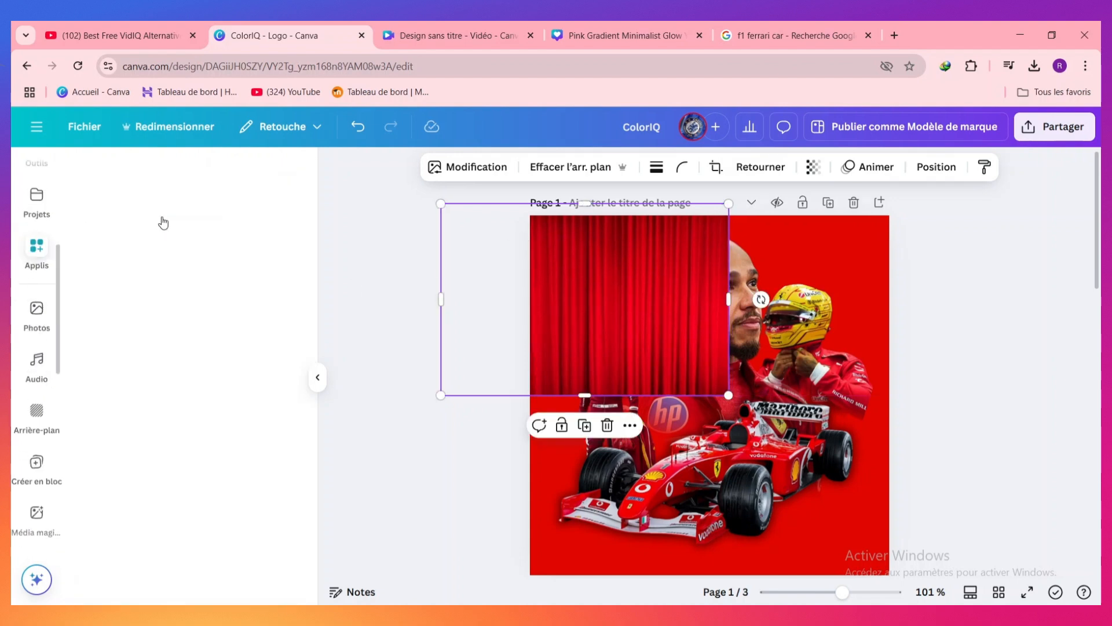
left_click(169, 267)
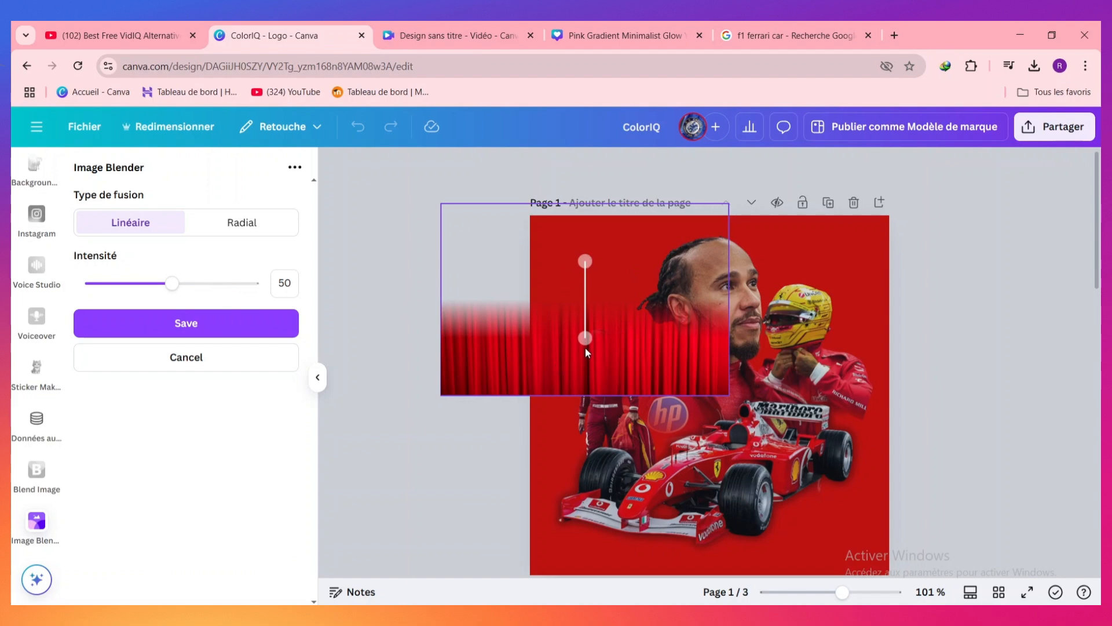
left_click_drag(585, 339, 609, 329)
left_click_drag(602, 243, 575, 267)
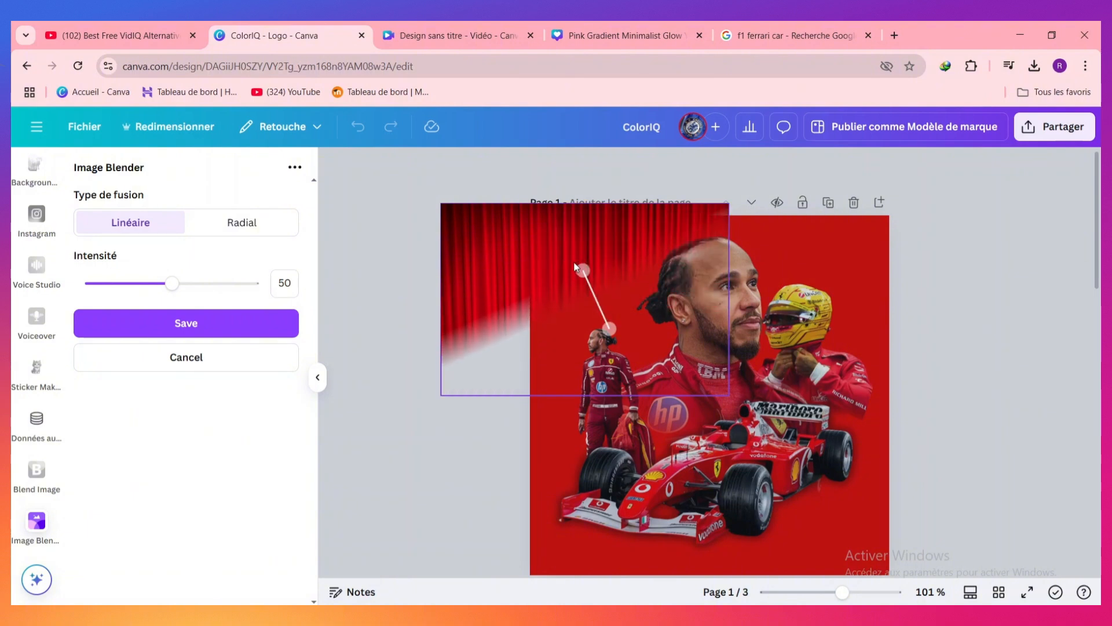
left_click_drag(614, 328, 654, 378)
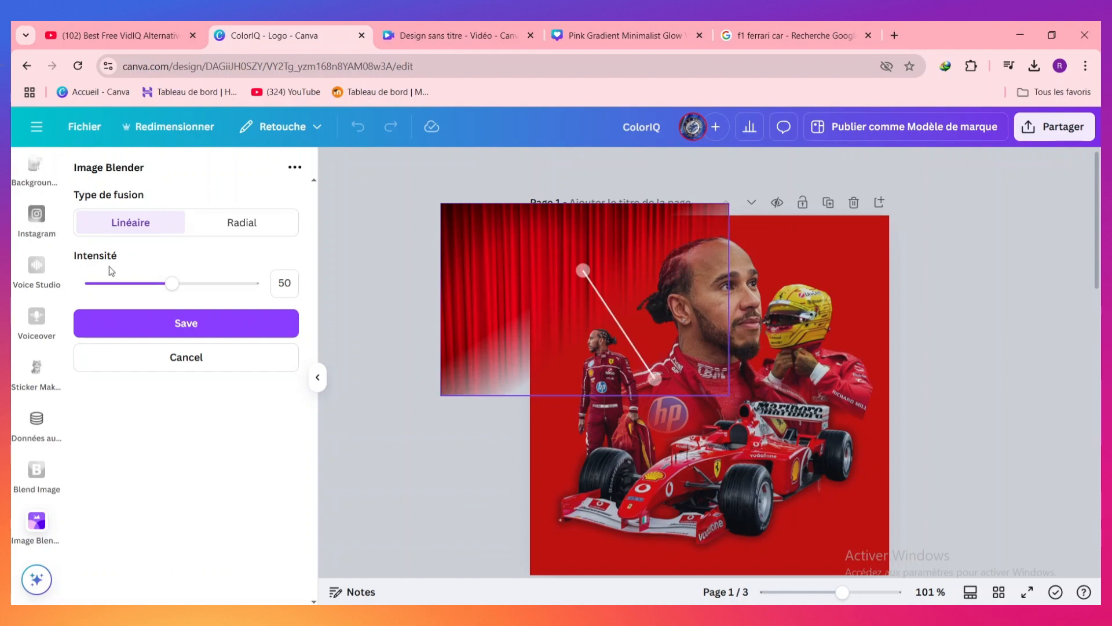
left_click_drag(172, 283, 57, 291)
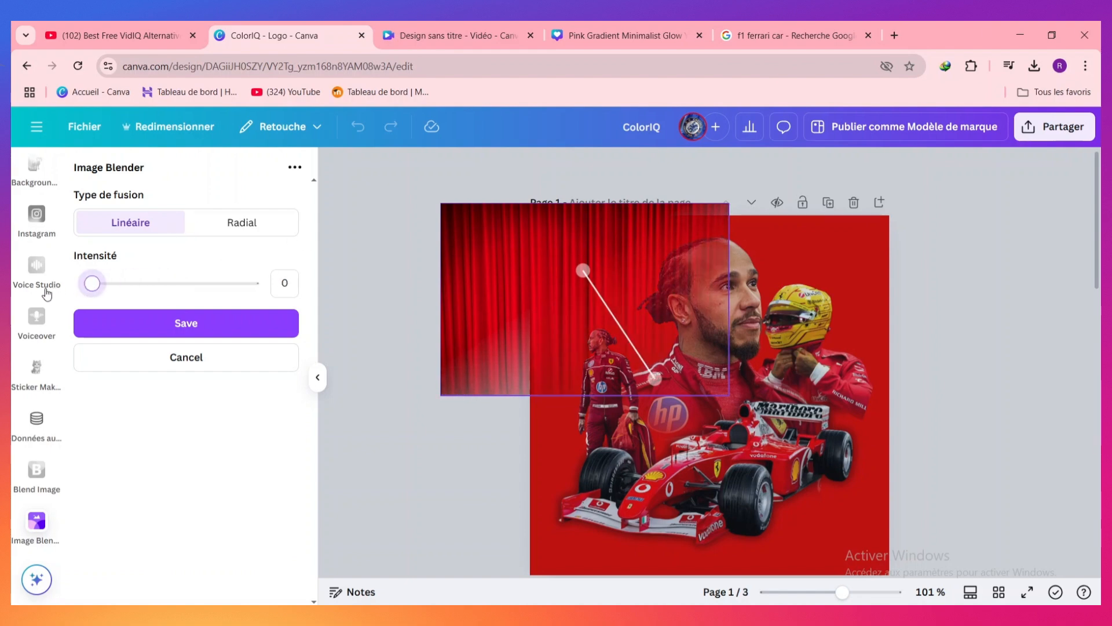
left_click(186, 323)
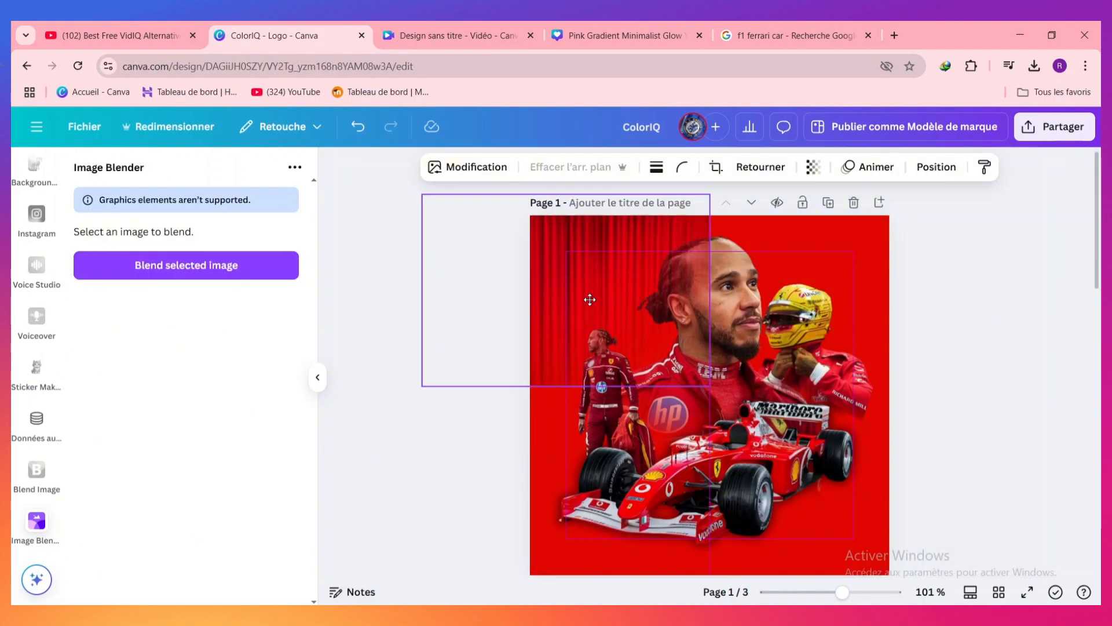
Step: Send the faded curtain backward, enlarge it and position it over the poster's upper-left corner
left_click_drag(590, 300, 562, 294)
left_click_drag(553, 282, 550, 280)
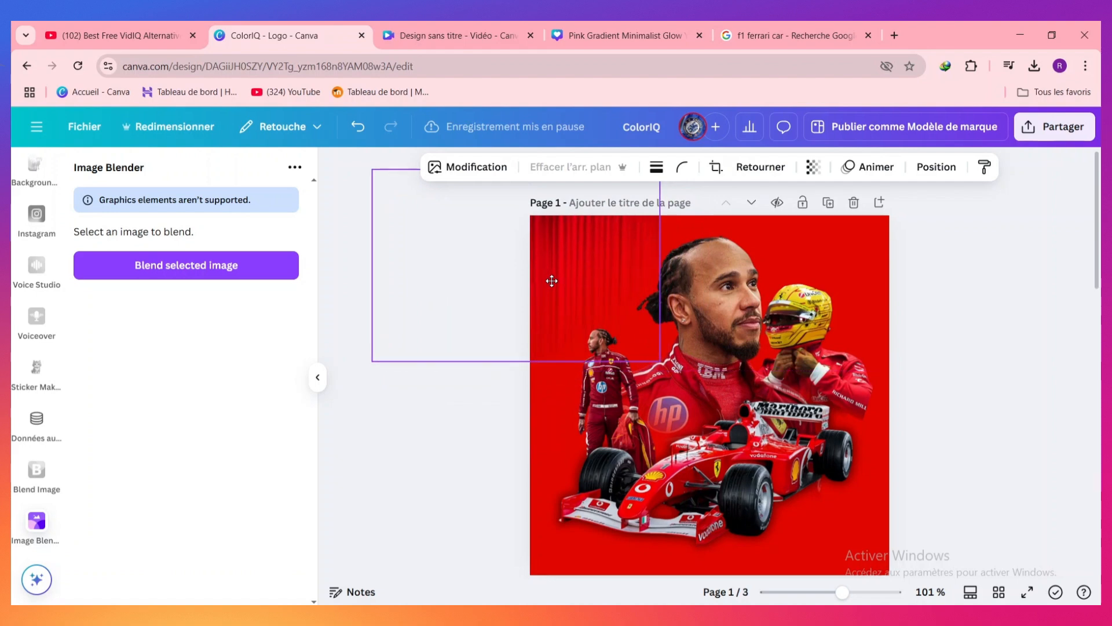
right_click(599, 286)
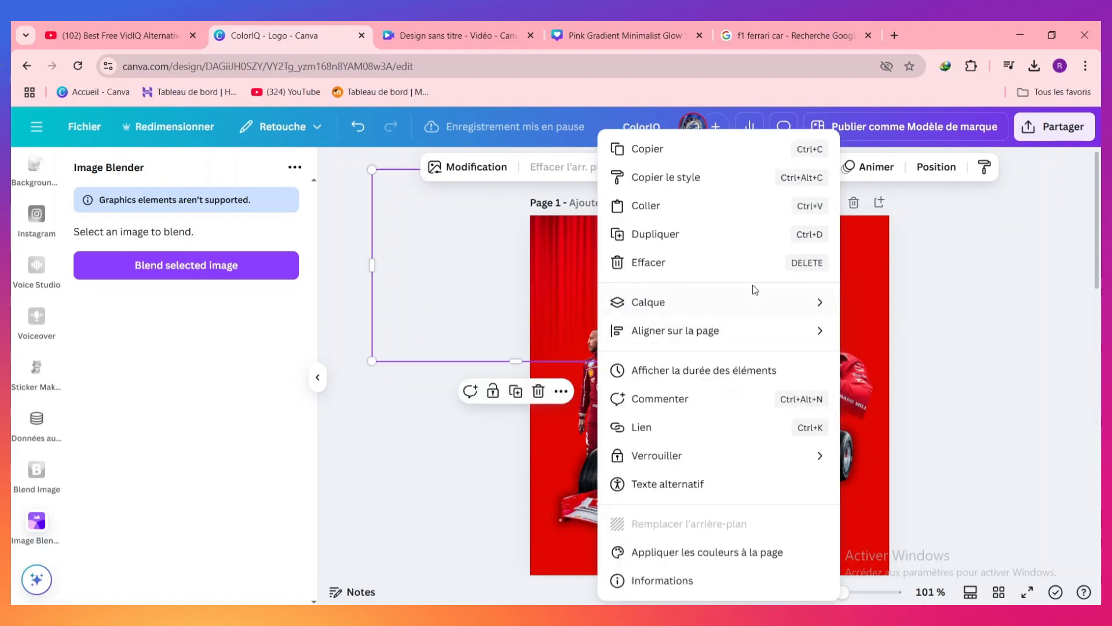
mouse_move(748, 300)
left_click(930, 360)
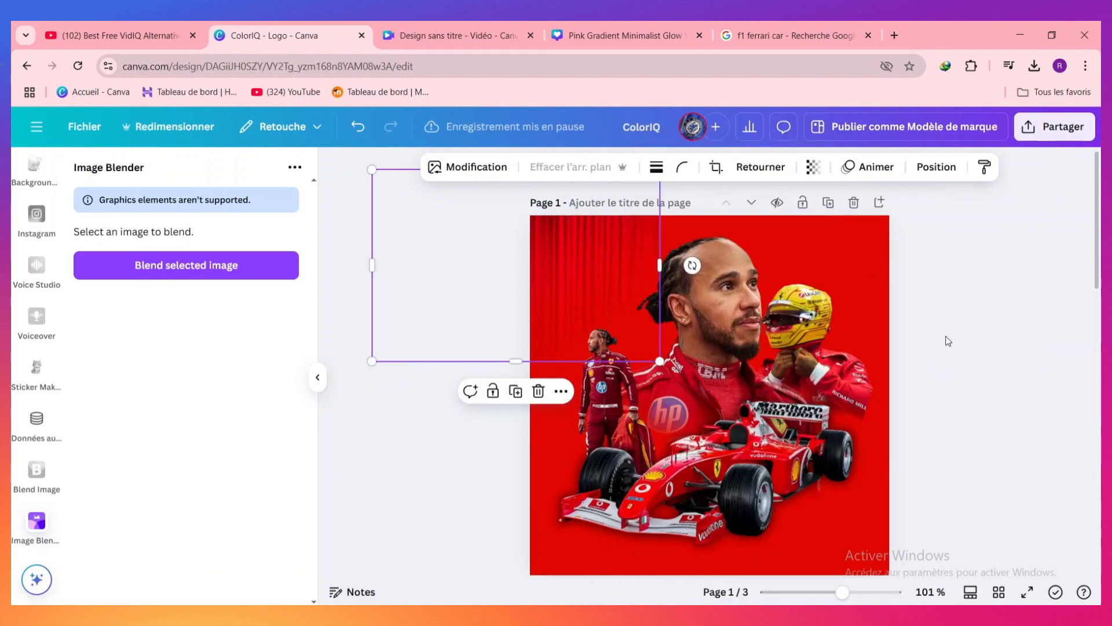
left_click_drag(660, 361, 799, 394)
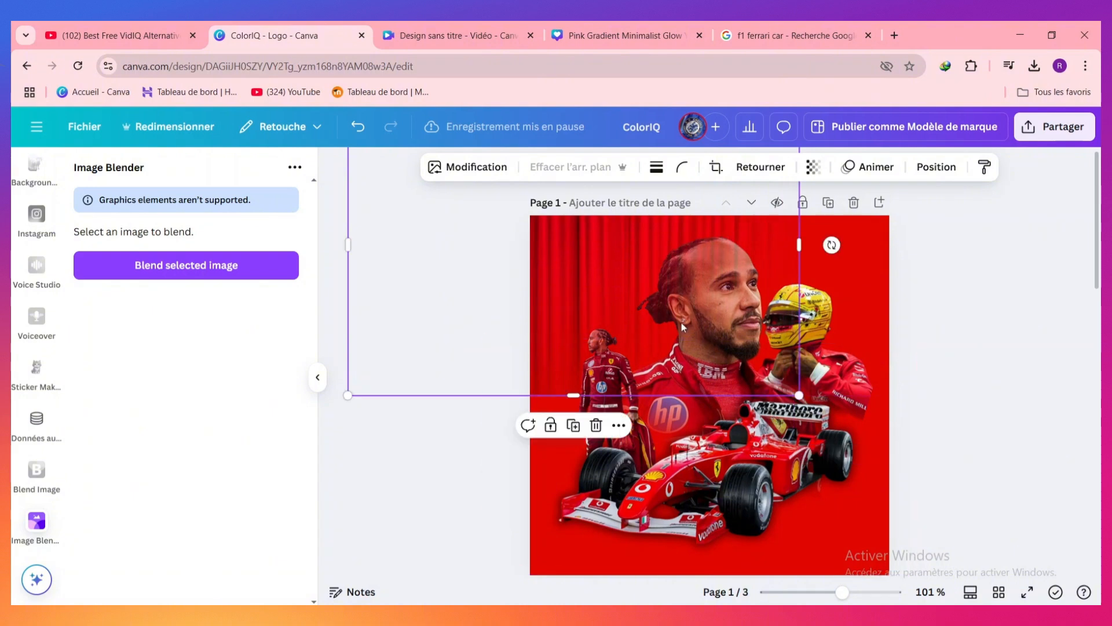
left_click_drag(677, 319, 599, 292)
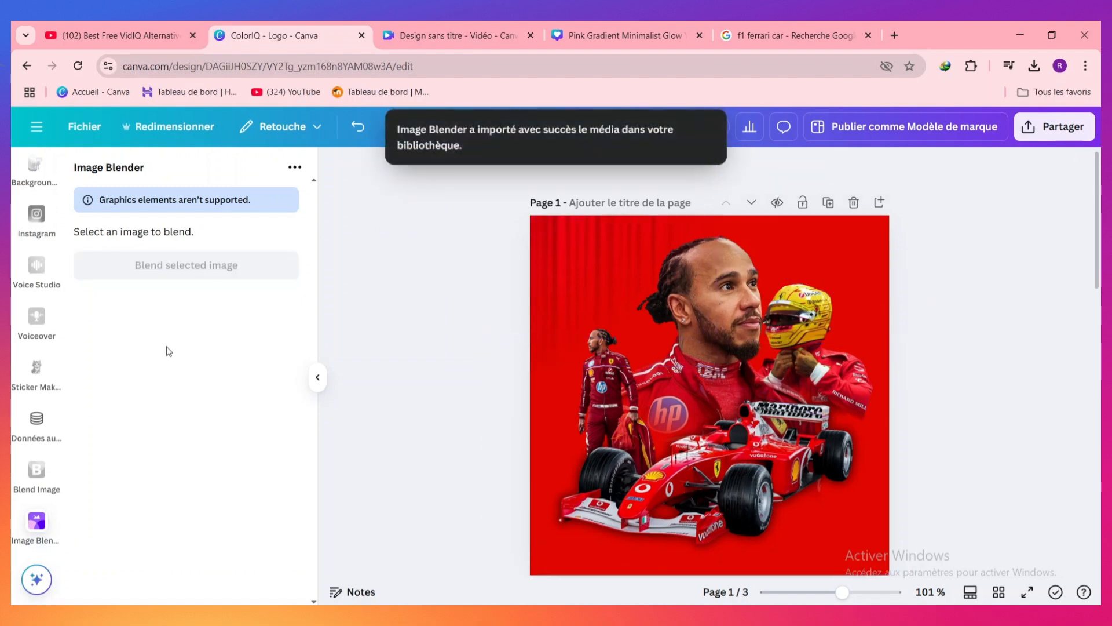
Step: Search the elements for "lumiere blanche" and add the first white glow illustration to page 1
scroll(57, 247, "up", 10)
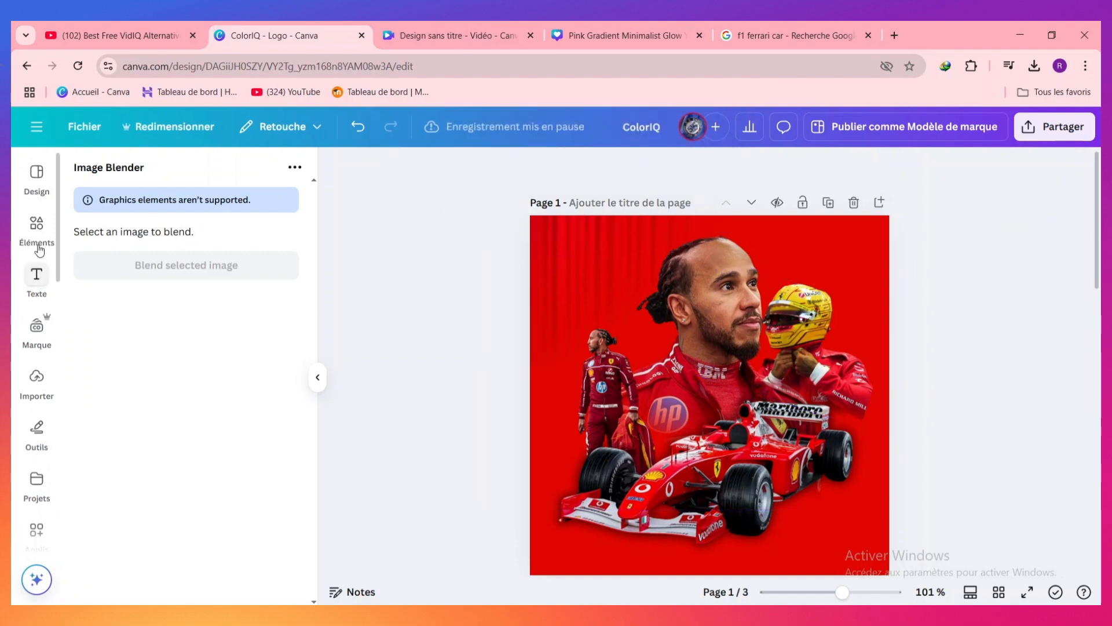
left_click(39, 232)
left_click(267, 172)
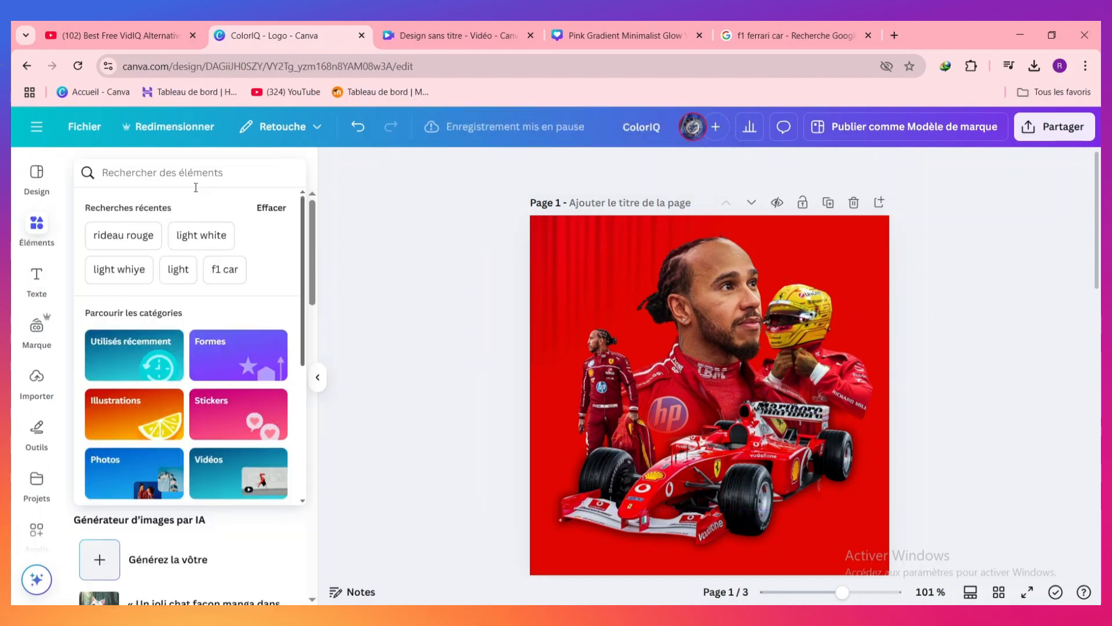
type("lumiere")
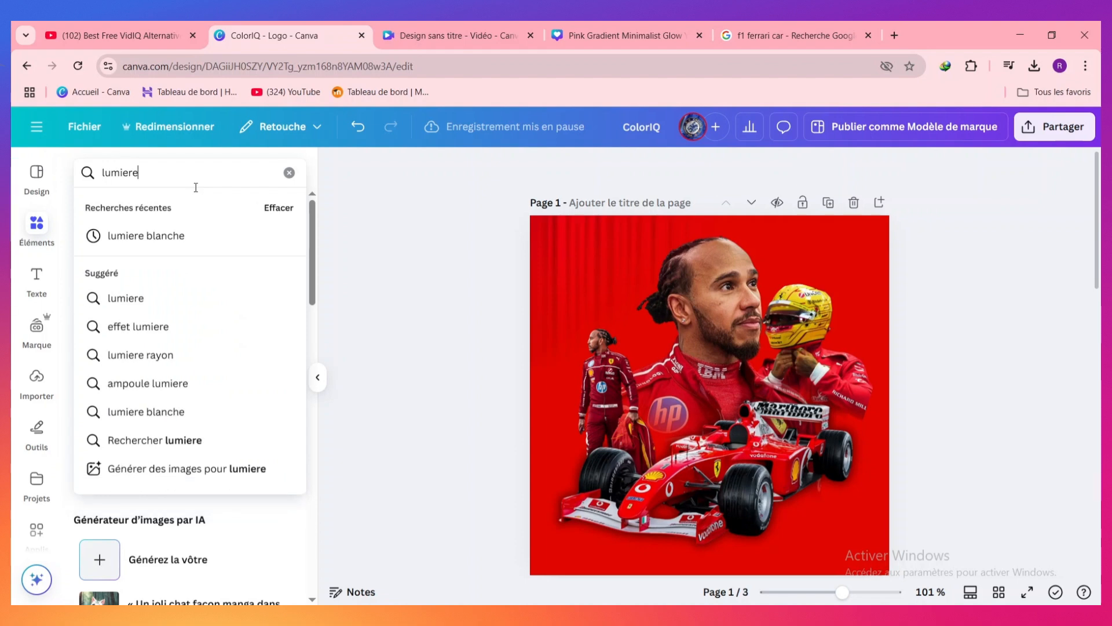
type(" b")
left_click(146, 235)
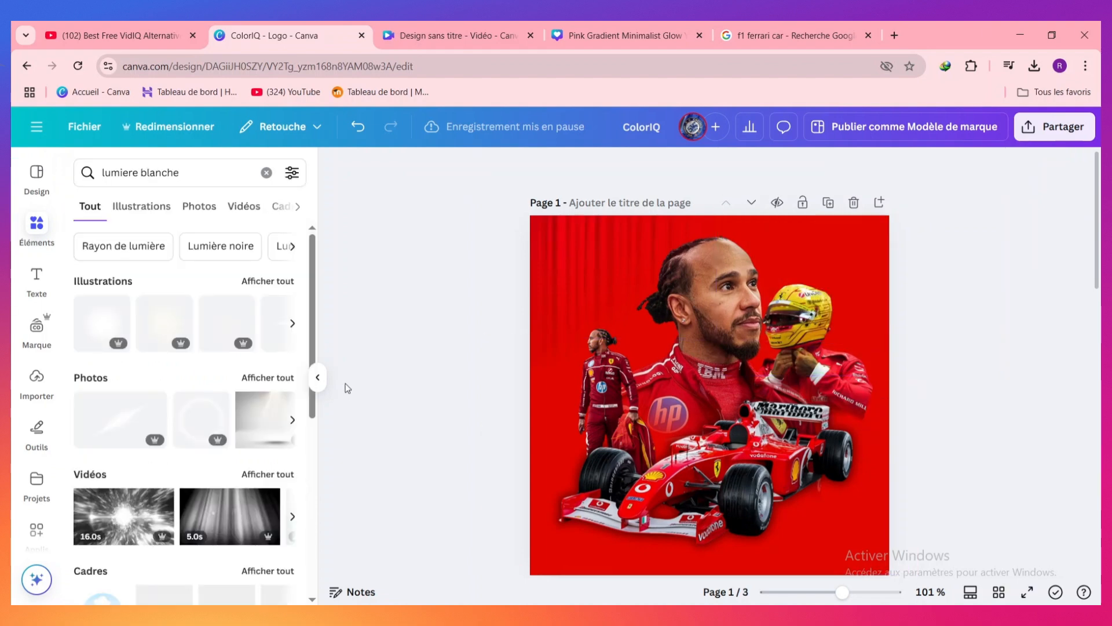
left_click(109, 325)
Step: Enlarge the white glow over the poster's upper-right corner and lower its opacity to soften it
left_click_drag(698, 350, 866, 238)
left_click_drag(1025, 383, 1089, 446)
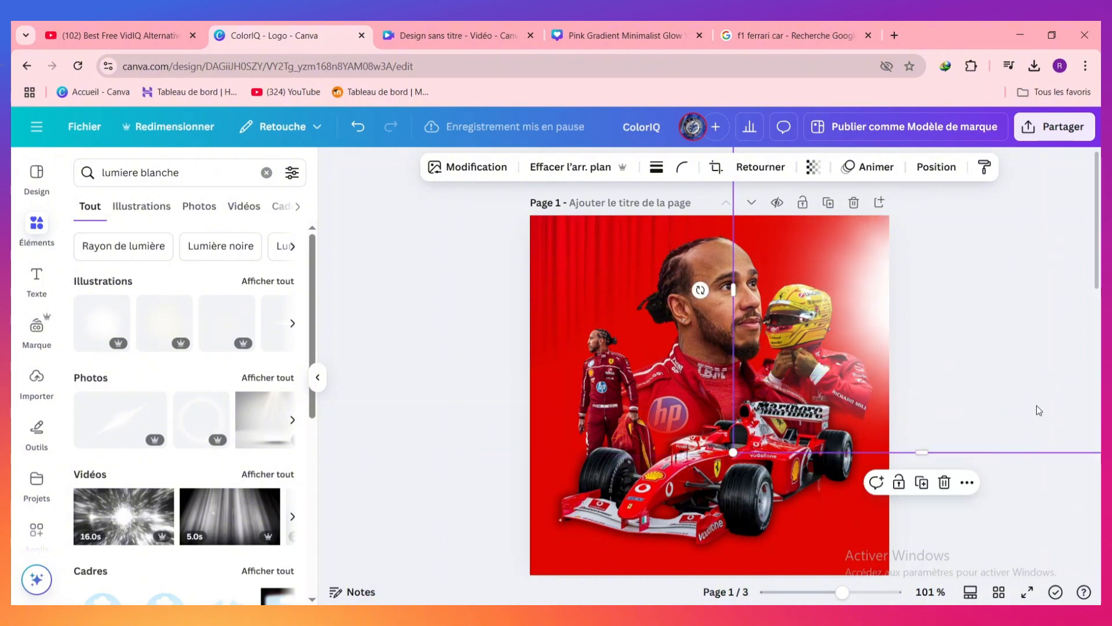
left_click_drag(1037, 409, 985, 325)
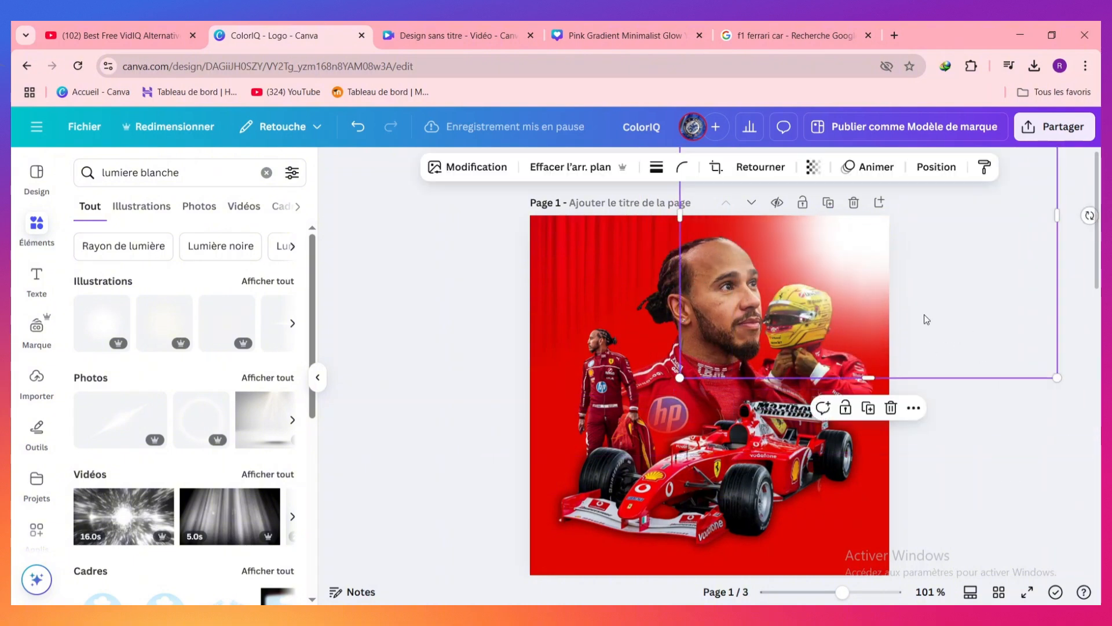
left_click_drag(1064, 384, 1100, 394)
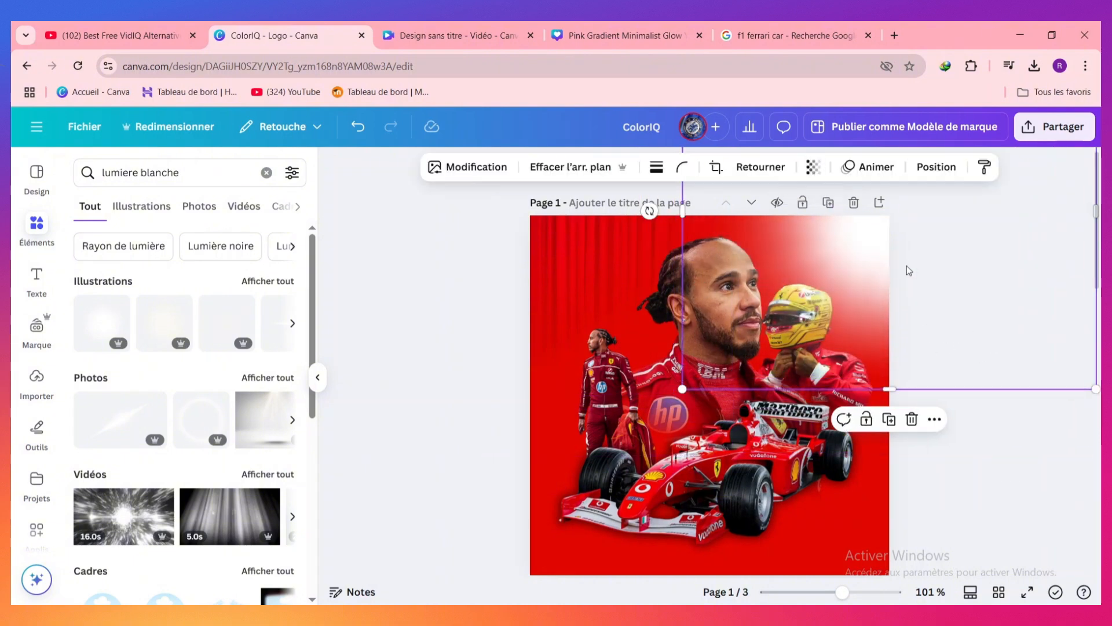
left_click(814, 168)
left_click_drag(851, 240, 822, 237)
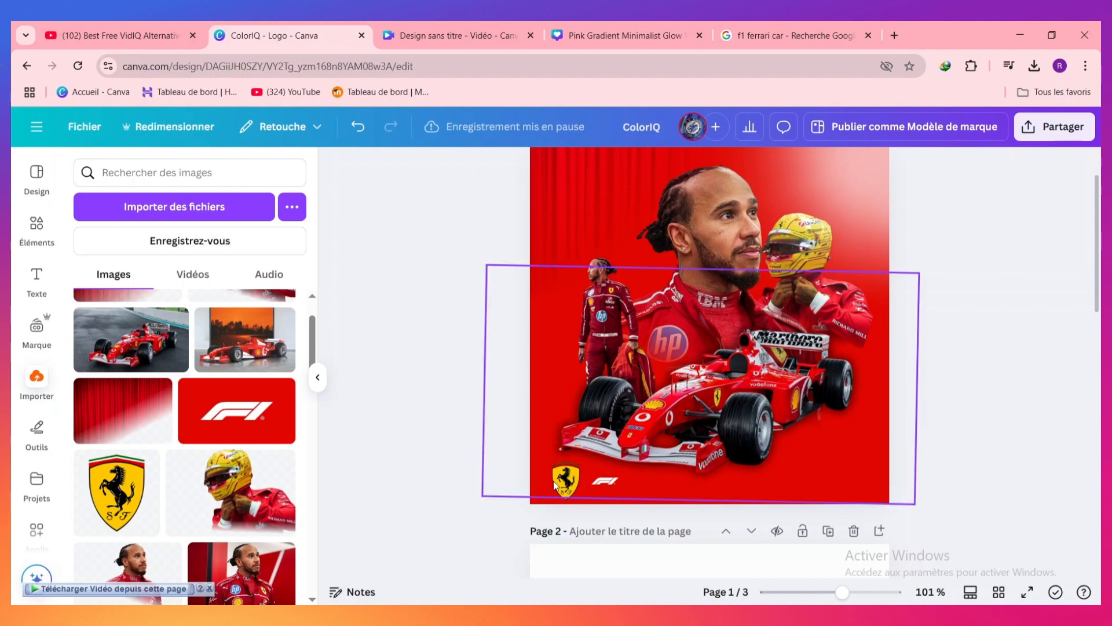
Step: Check the design's download settings, including file type, size and page selection, and close them without exporting
scroll(753, 377, "up", 2)
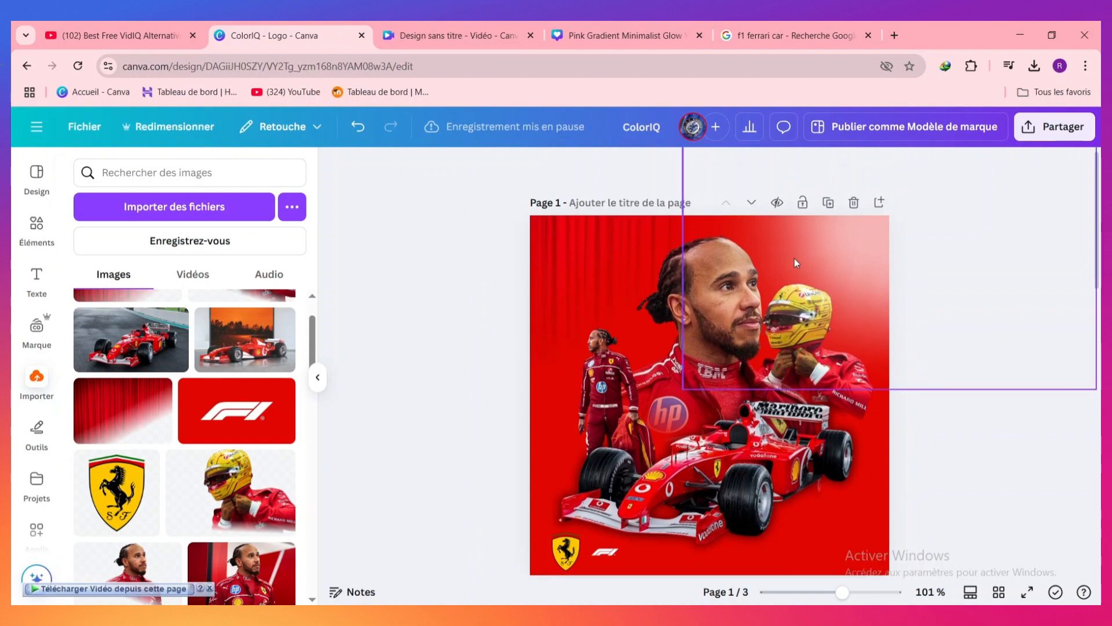
left_click(1060, 128)
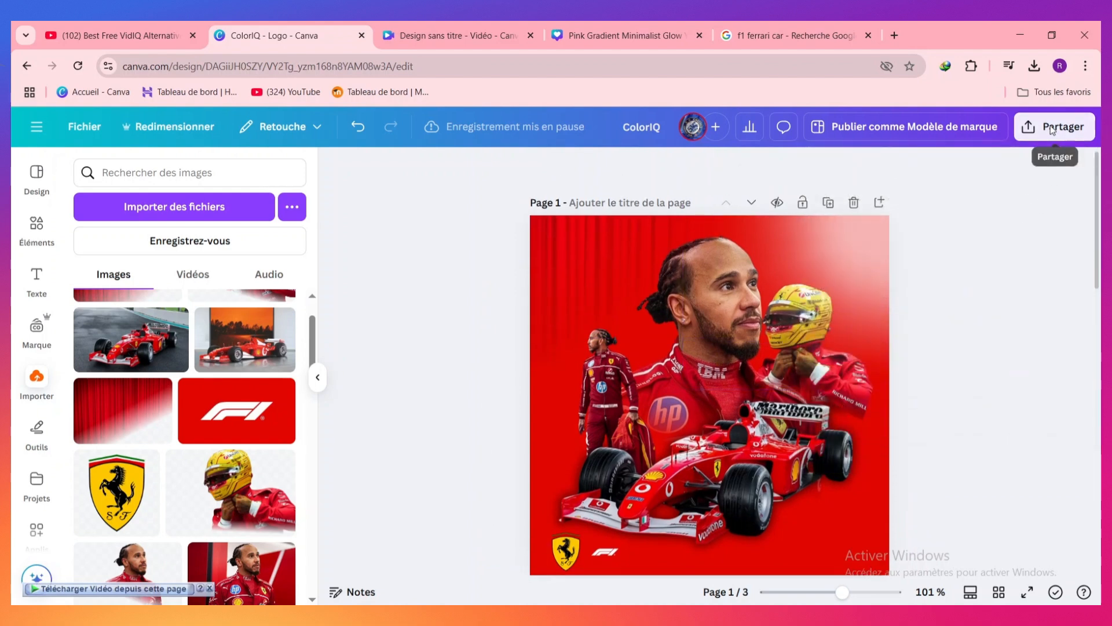
left_click(843, 411)
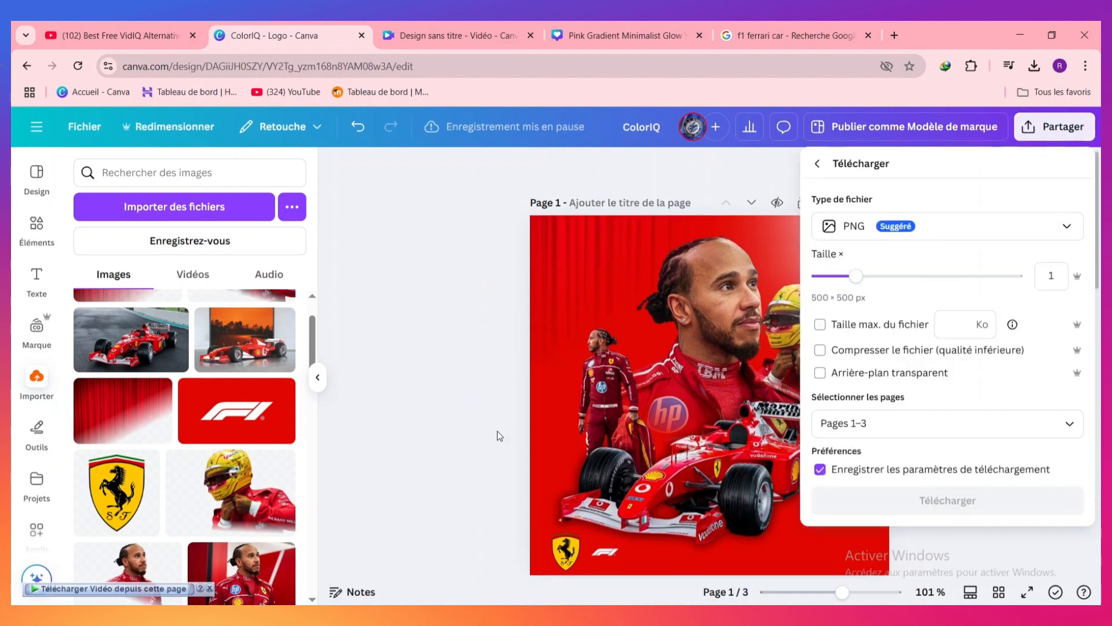
left_click(454, 414)
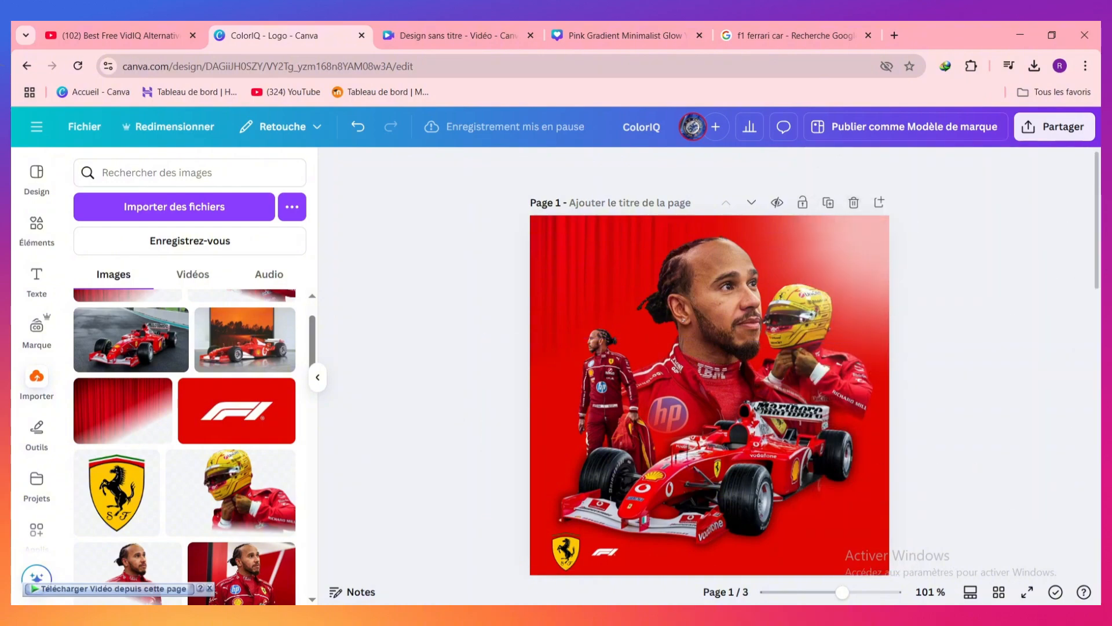